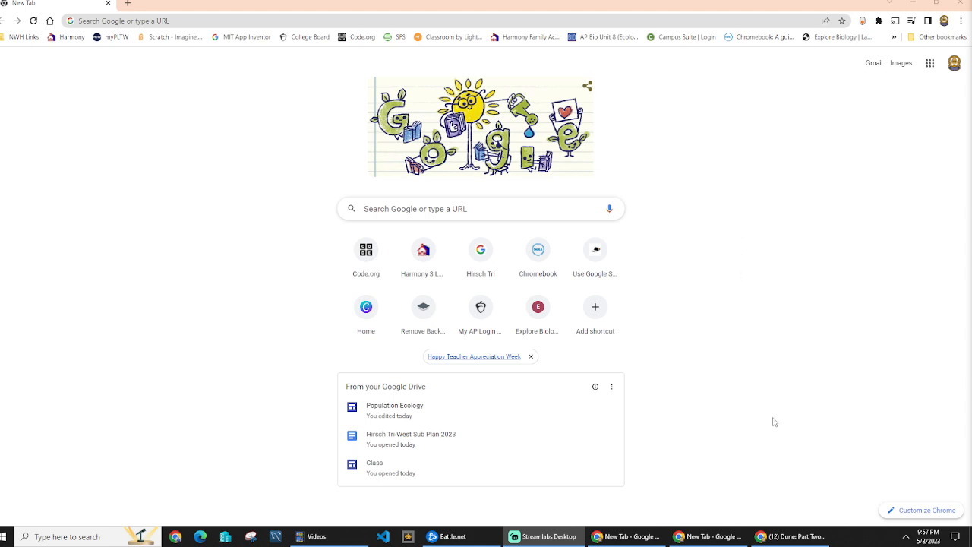
Step: Close the Dune browser window and open Google Sites from the new tab page
right_click(799, 530)
click(795, 516)
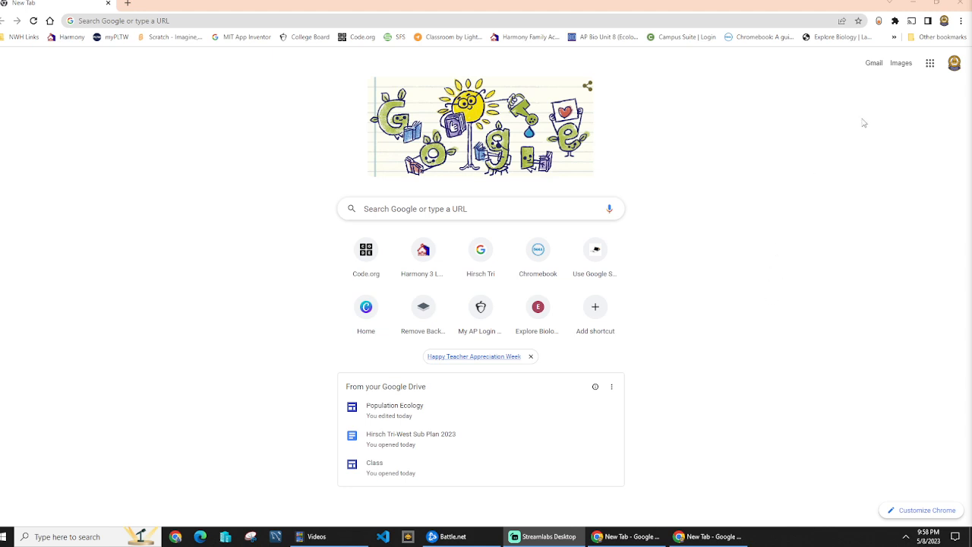
click(929, 65)
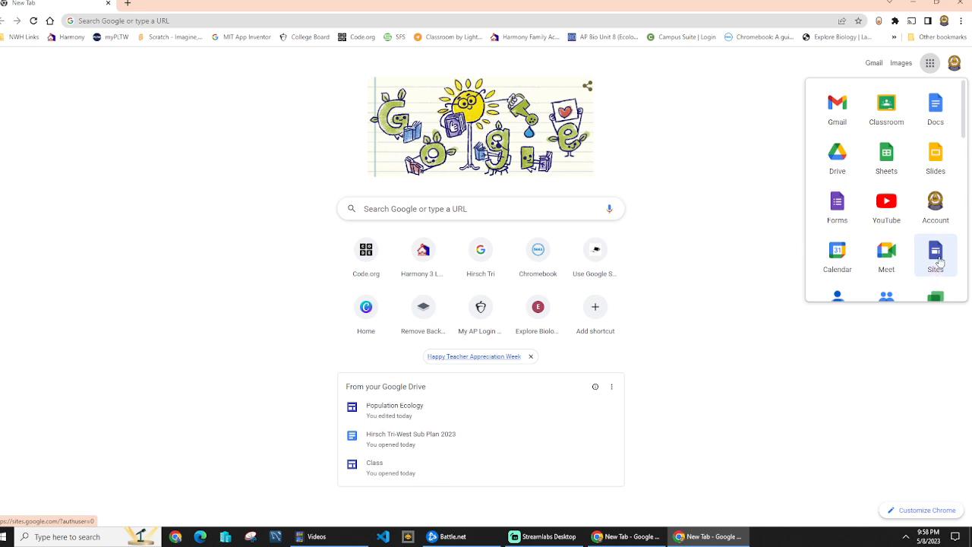
scroll(912, 263, down, 5)
scroll(912, 263, up, 2)
scroll(911, 263, up, 3)
click(938, 257)
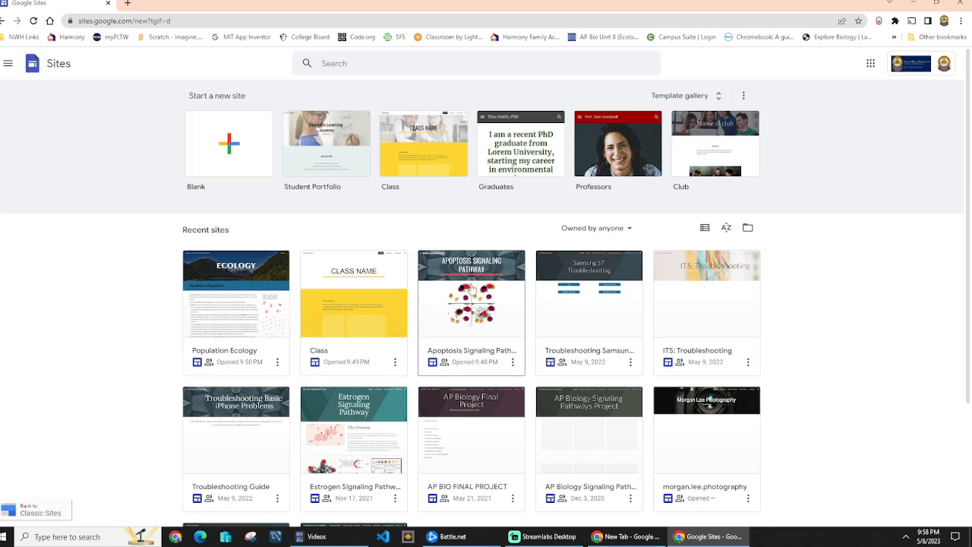
Step: Browse the recent sites and create a new blank site
scroll(738, 328, down, 1)
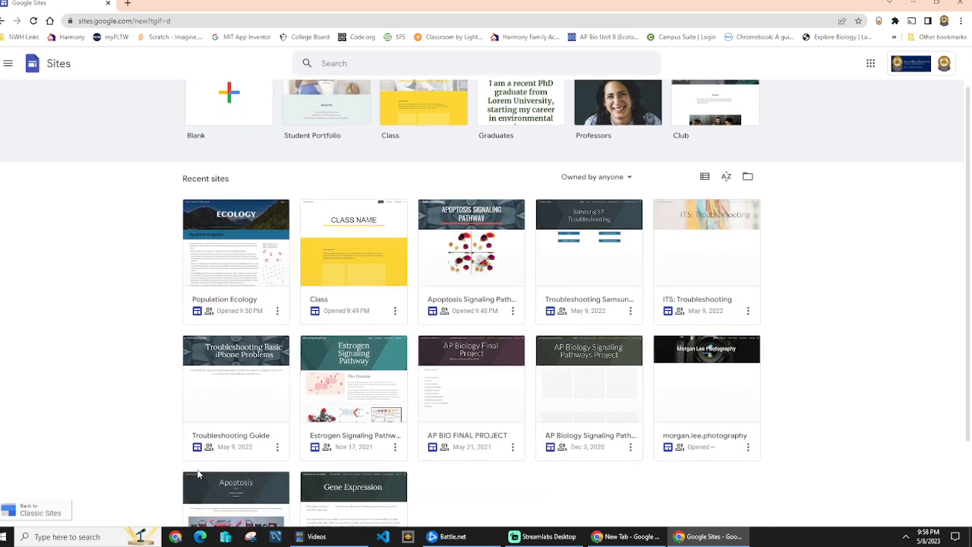
scroll(296, 456, down, 2)
scroll(291, 452, up, 3)
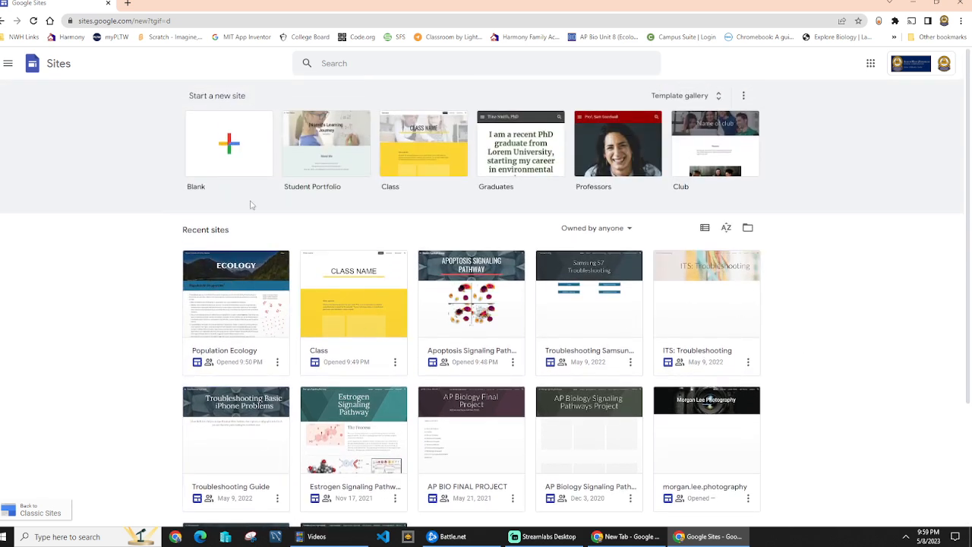
click(230, 167)
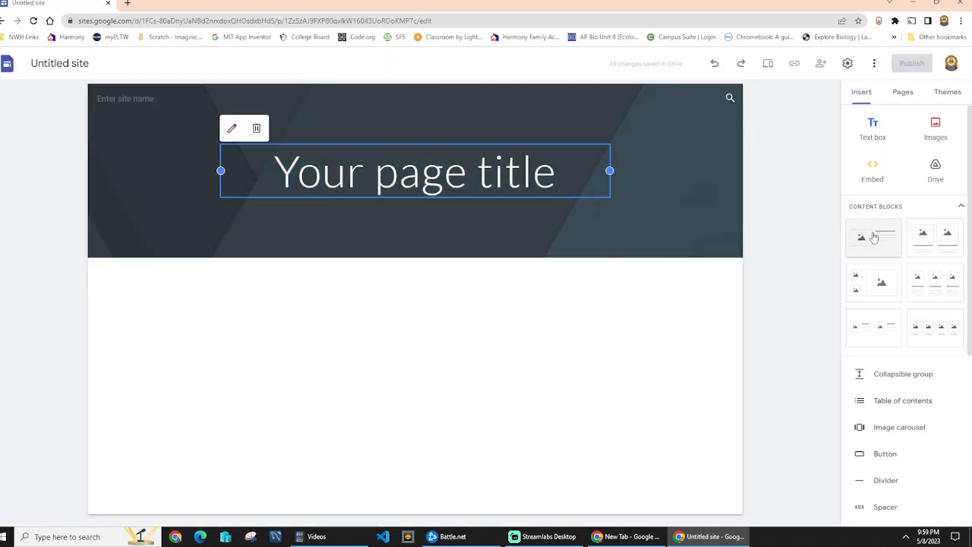
Step: Insert the APBIO18.JPG image from Google Drive into the blank site's Home page
click(903, 92)
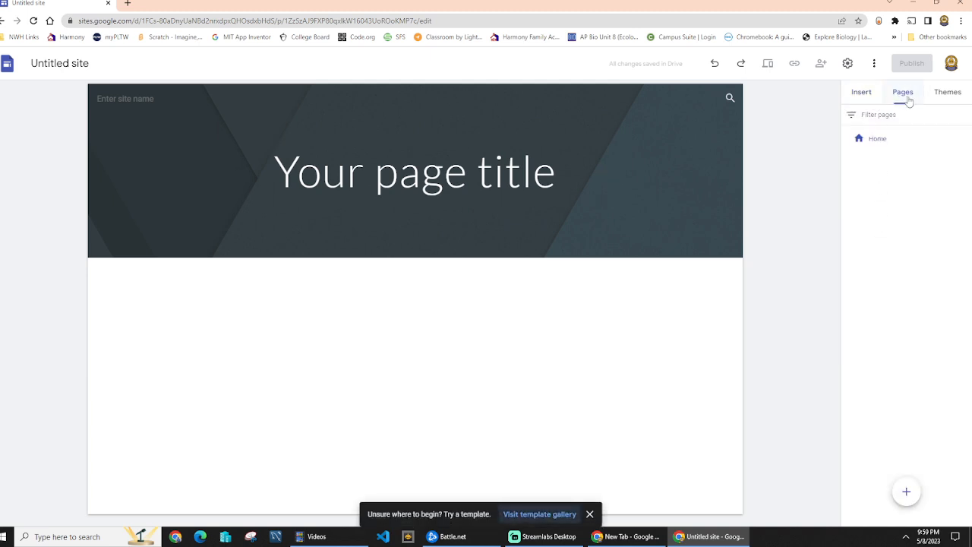
click(862, 97)
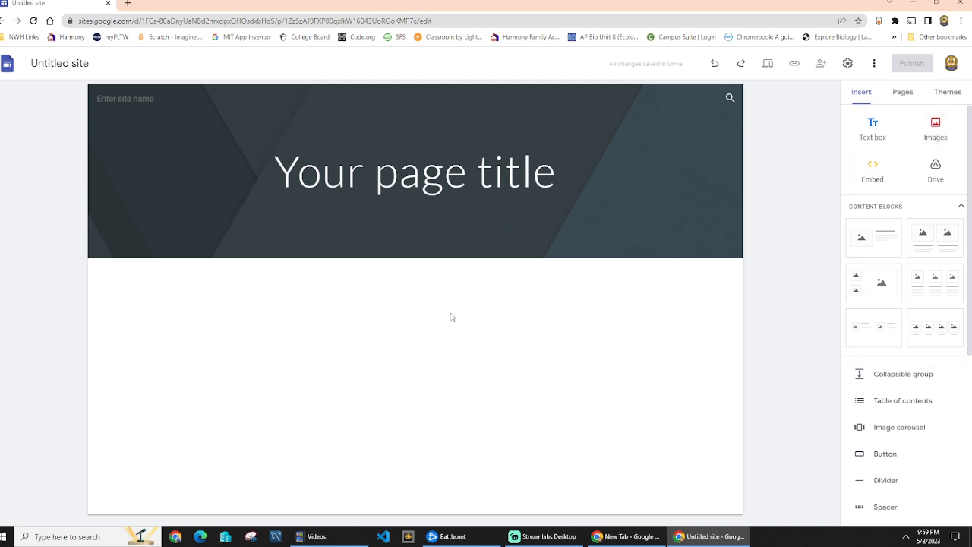
click(935, 127)
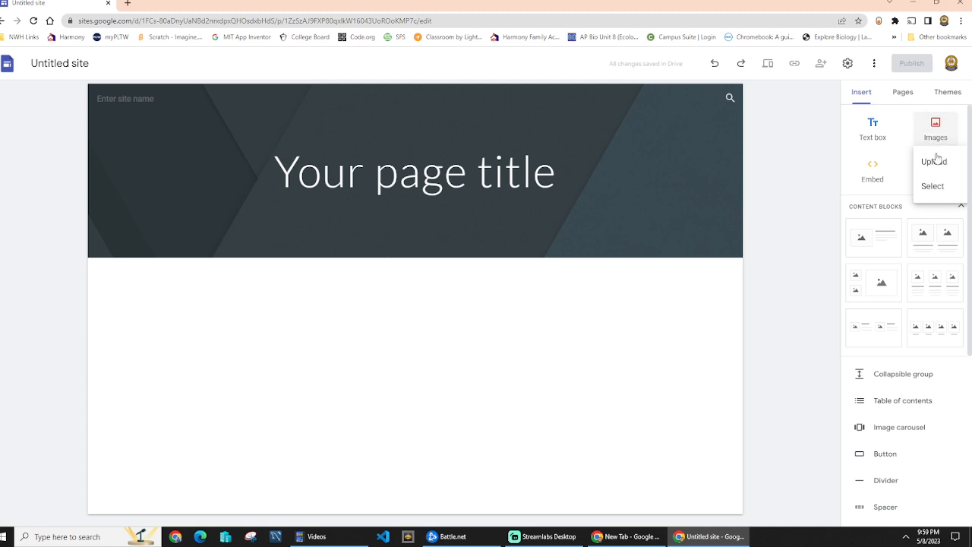
click(933, 187)
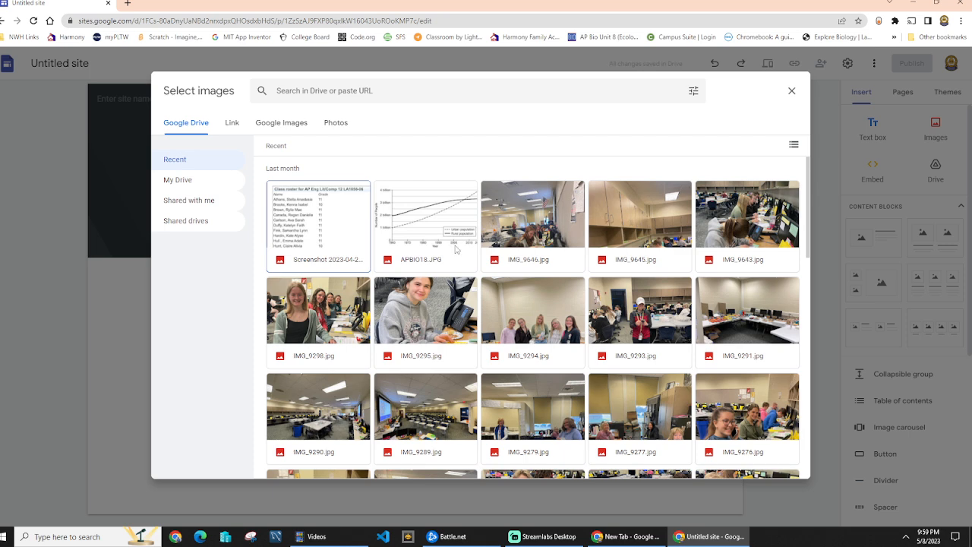
click(437, 250)
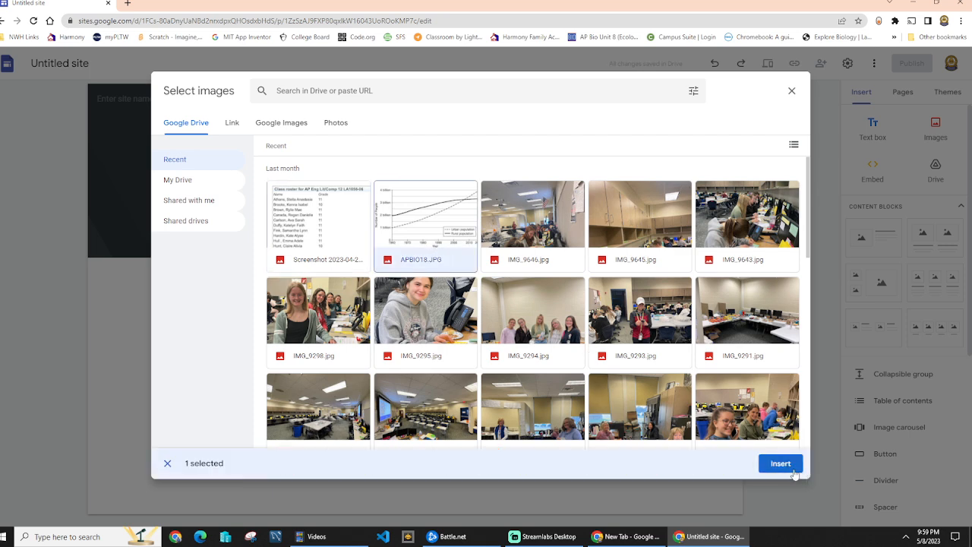
click(775, 464)
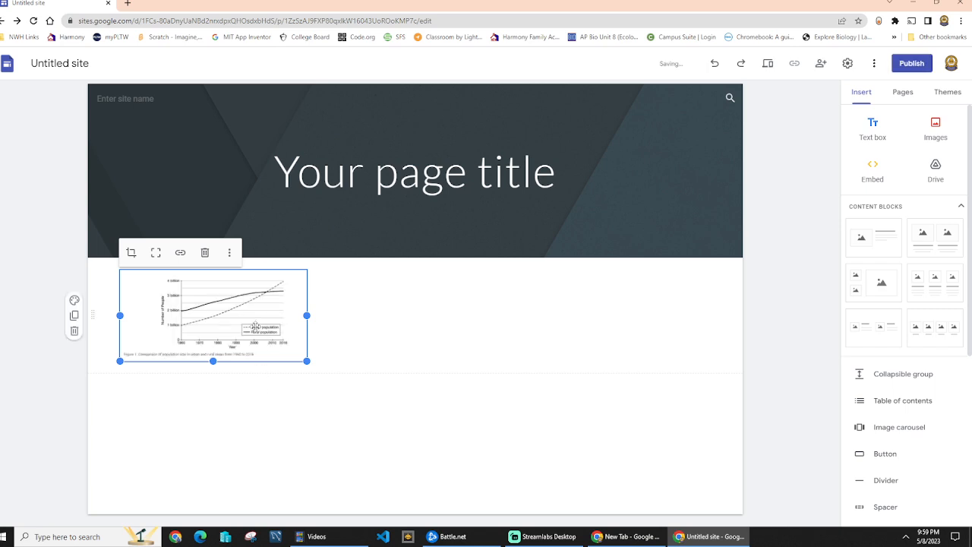
Step: Move the graph image beneath the page title and place both together in the page body below the header
drag(275, 319, 577, 334)
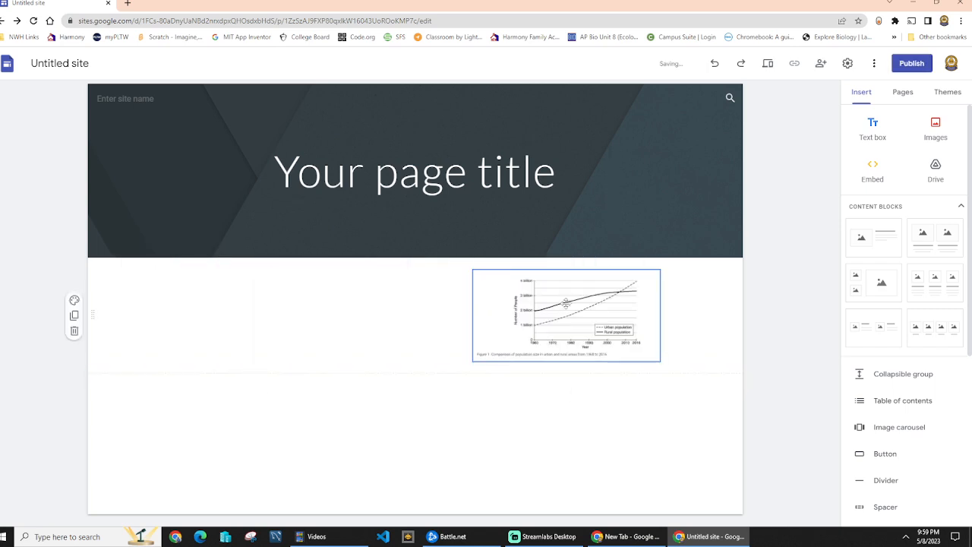
drag(660, 305, 419, 297)
drag(632, 311, 324, 217)
drag(469, 330, 423, 195)
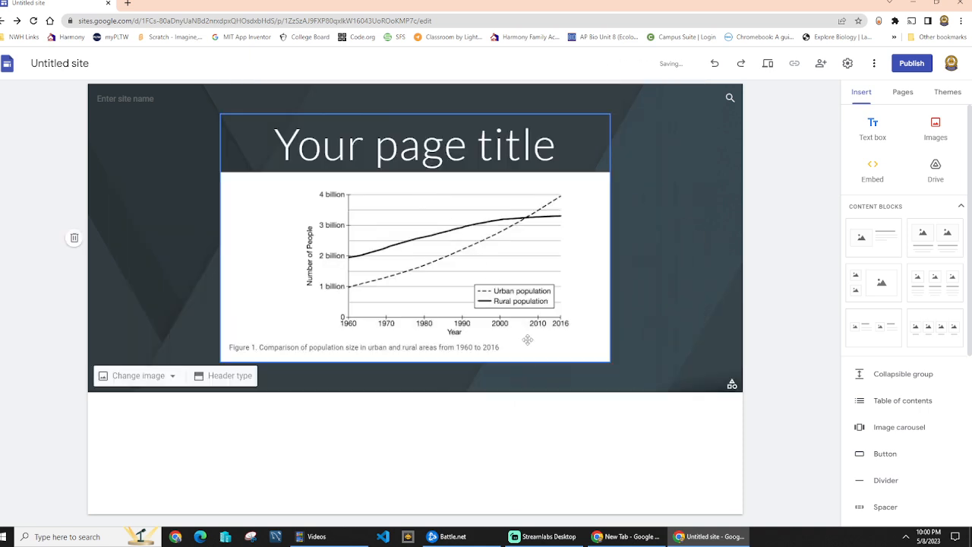
drag(524, 334, 295, 377)
right_click(361, 230)
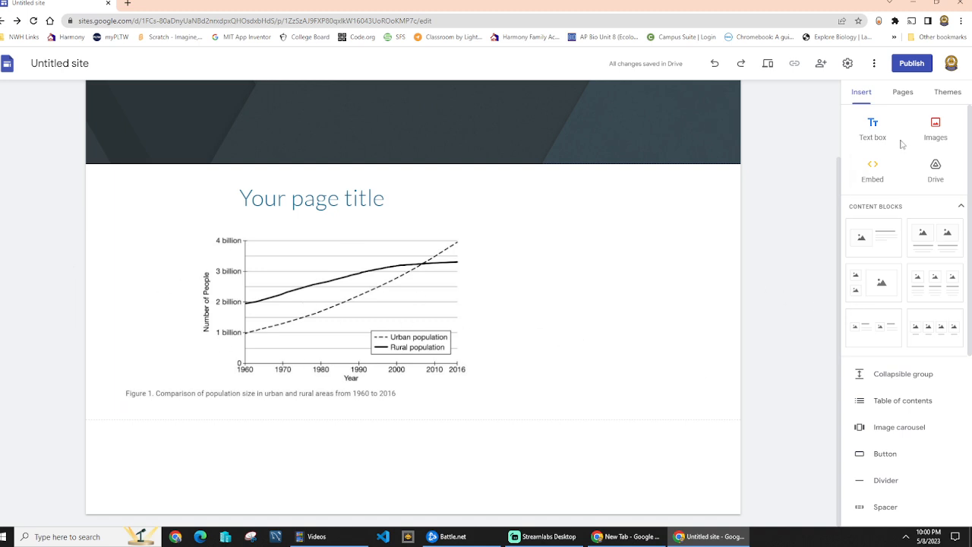
Step: Show the site's page list and the options for adding a page, link, embed or menu section
click(901, 101)
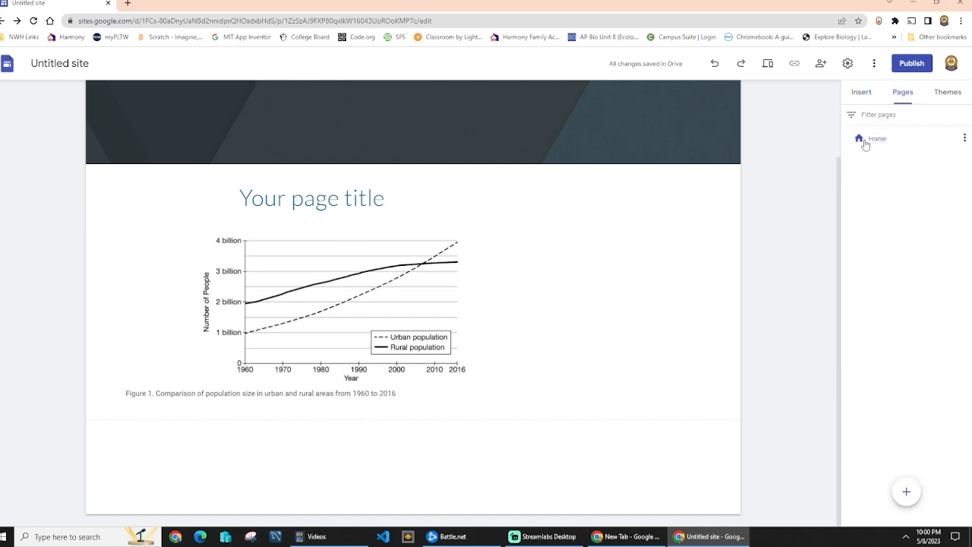
mouse_move(906, 505)
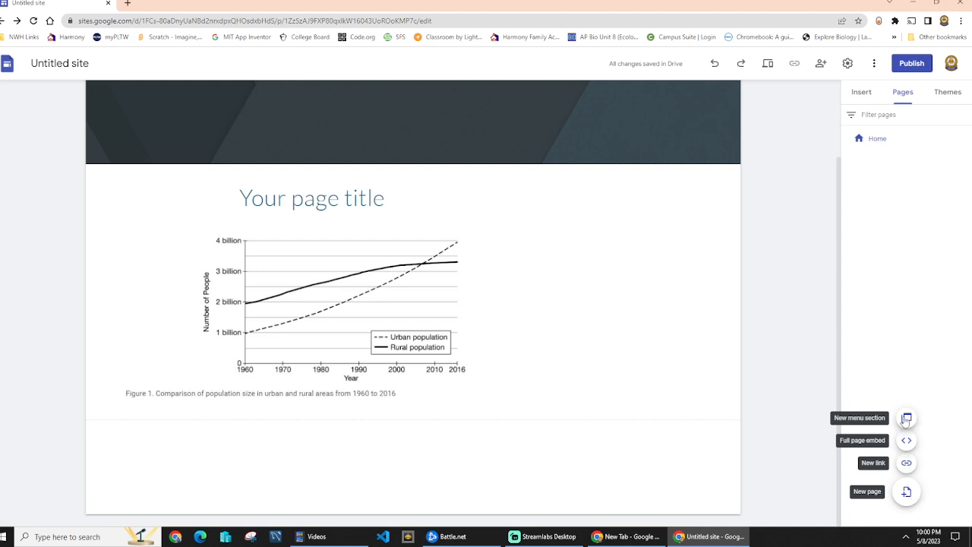
scroll(669, 161, up, 2)
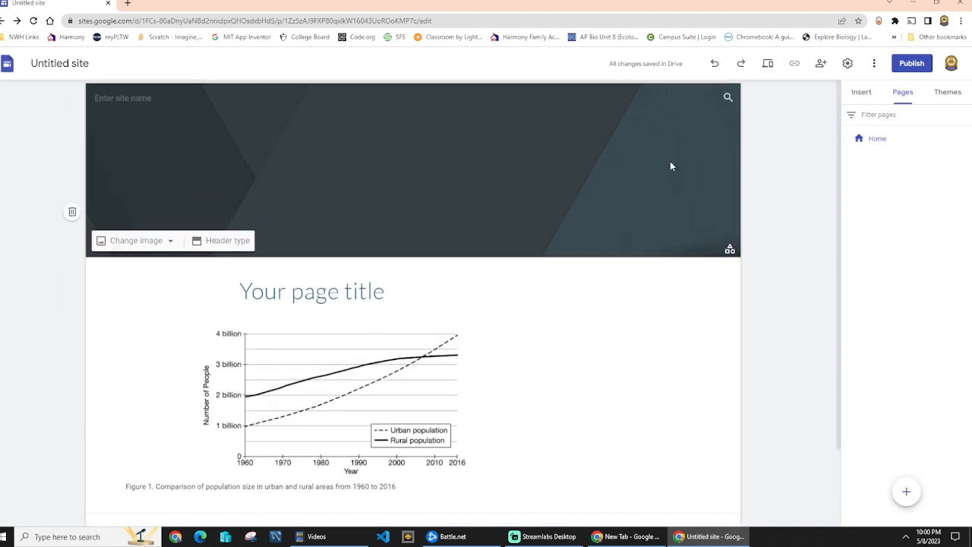
Step: Try the Diplomat, Level and Impression themes and apply the Vision theme to the site
click(948, 92)
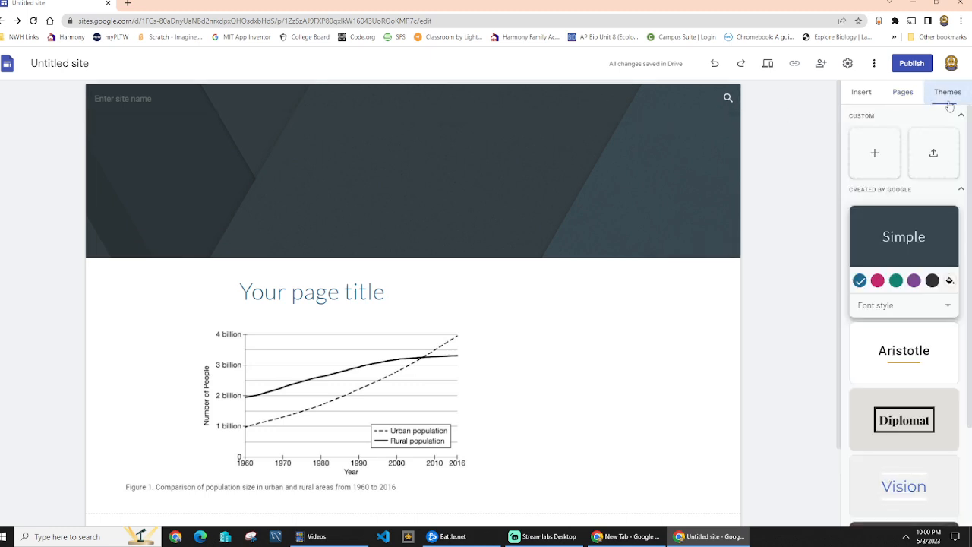
scroll(928, 374, down, 1)
click(925, 339)
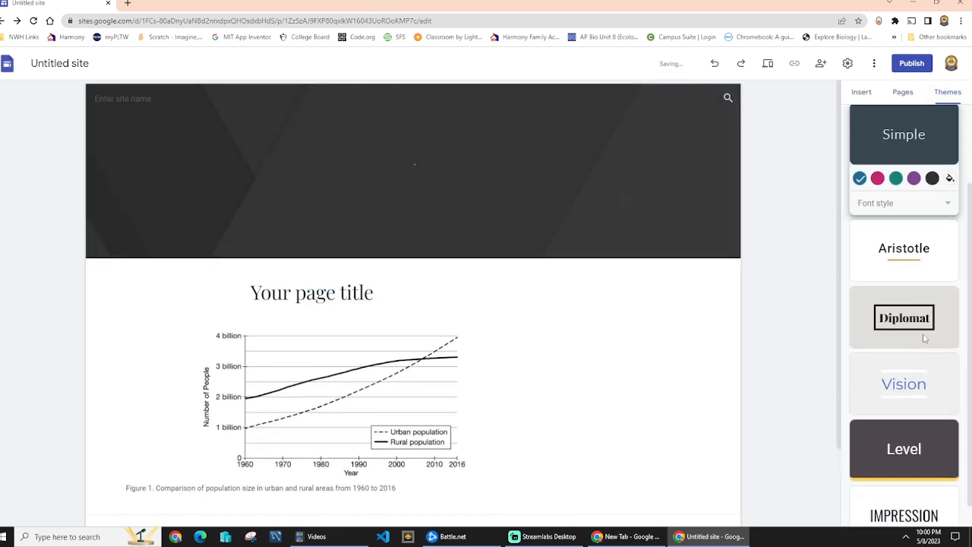
click(929, 451)
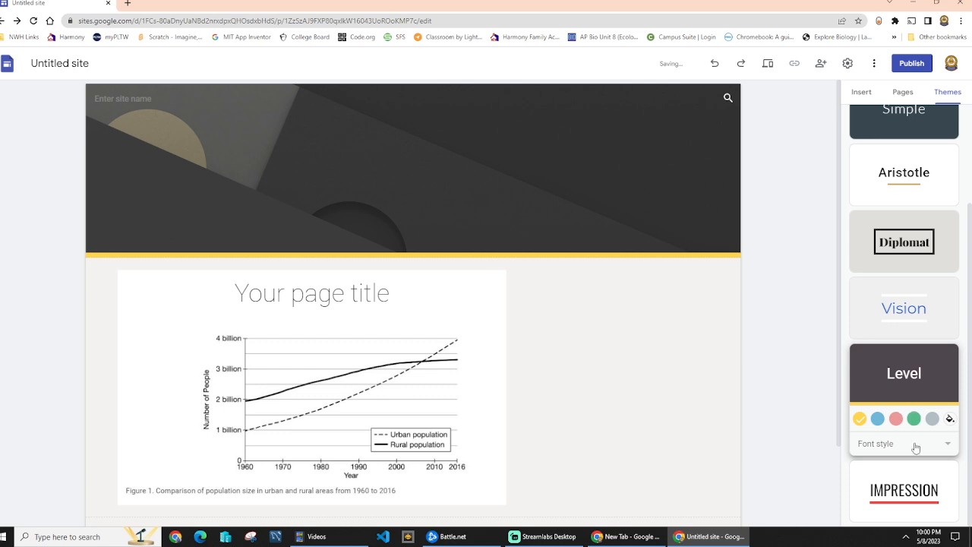
click(925, 490)
scroll(917, 467, up, 2)
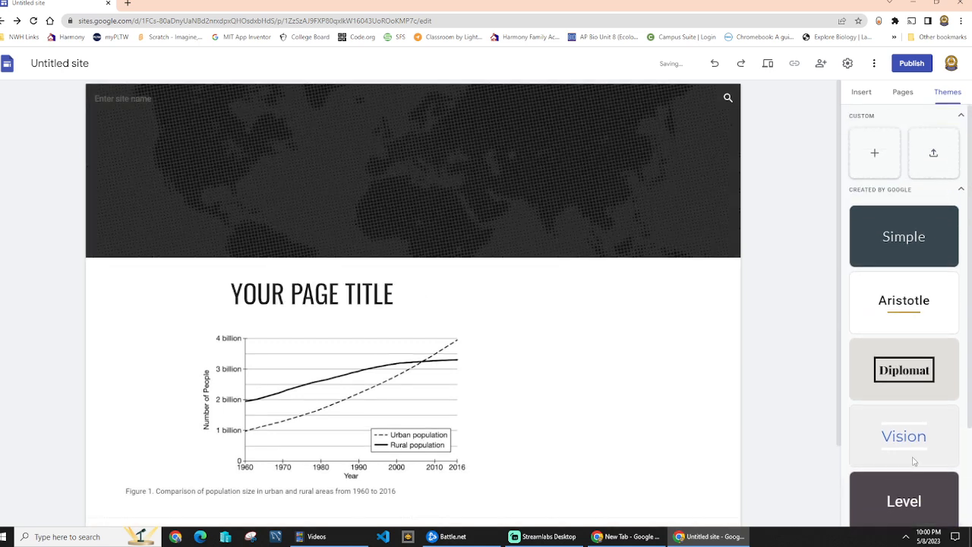
click(909, 448)
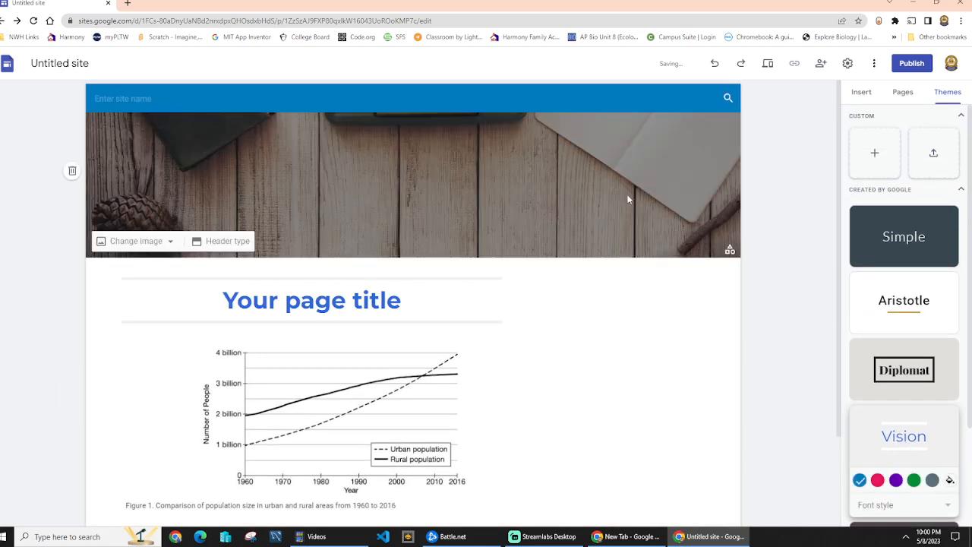
right_click(477, 171)
click(433, 179)
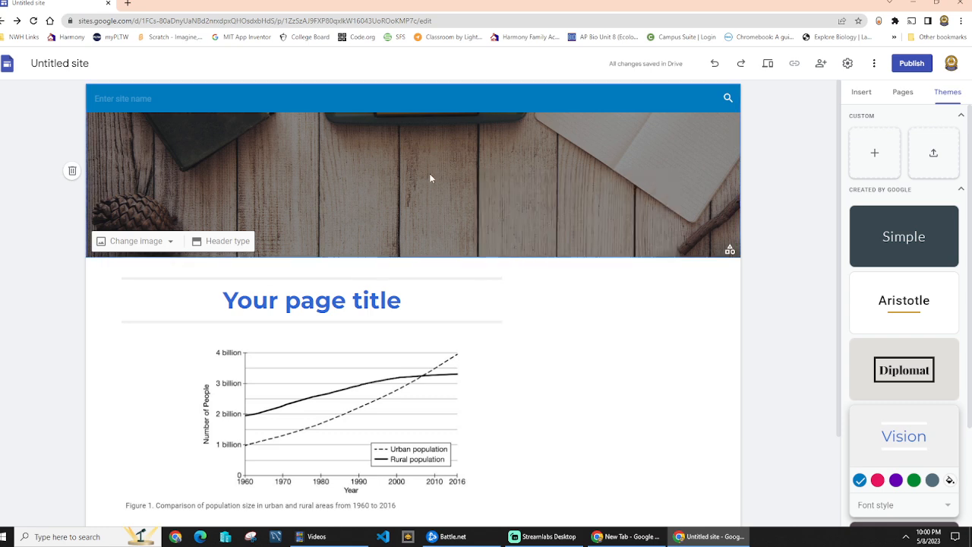
click(144, 244)
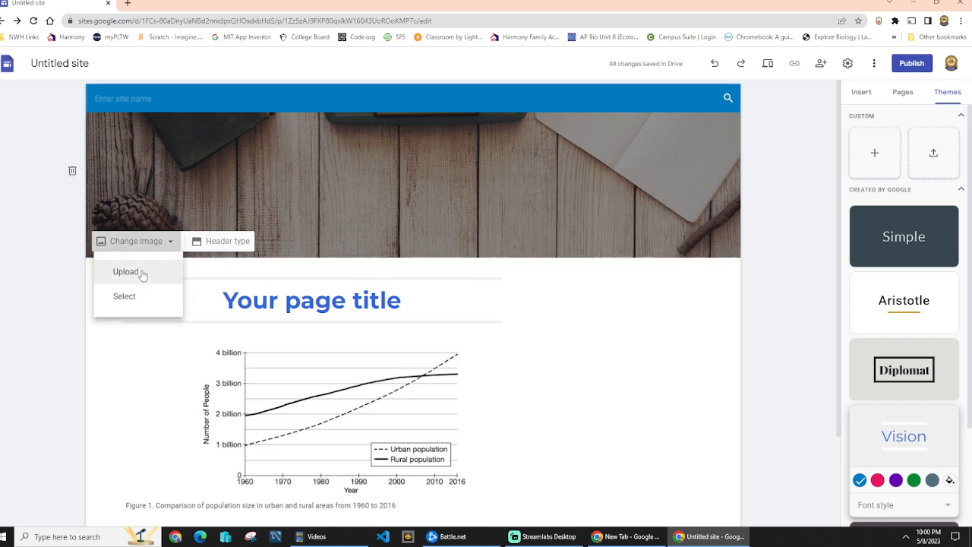
click(144, 272)
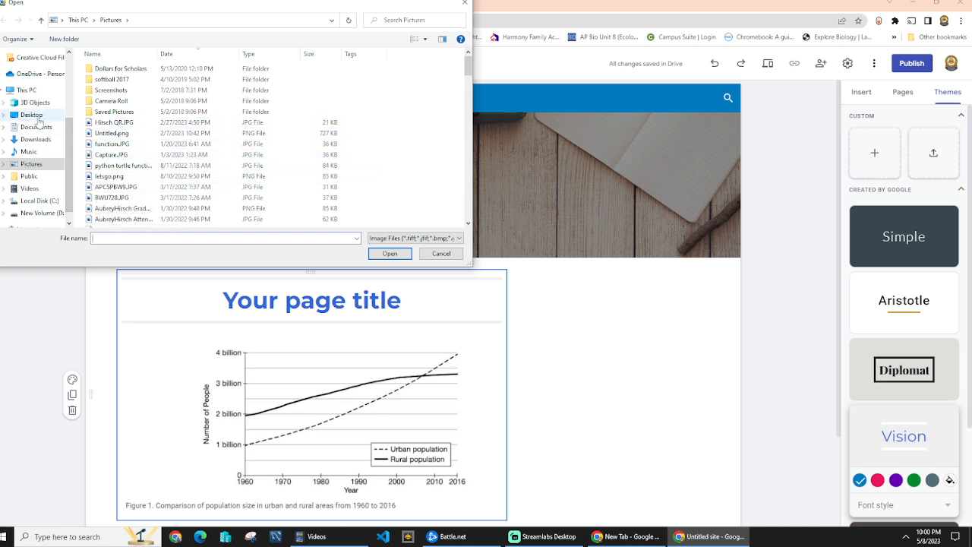
click(133, 94)
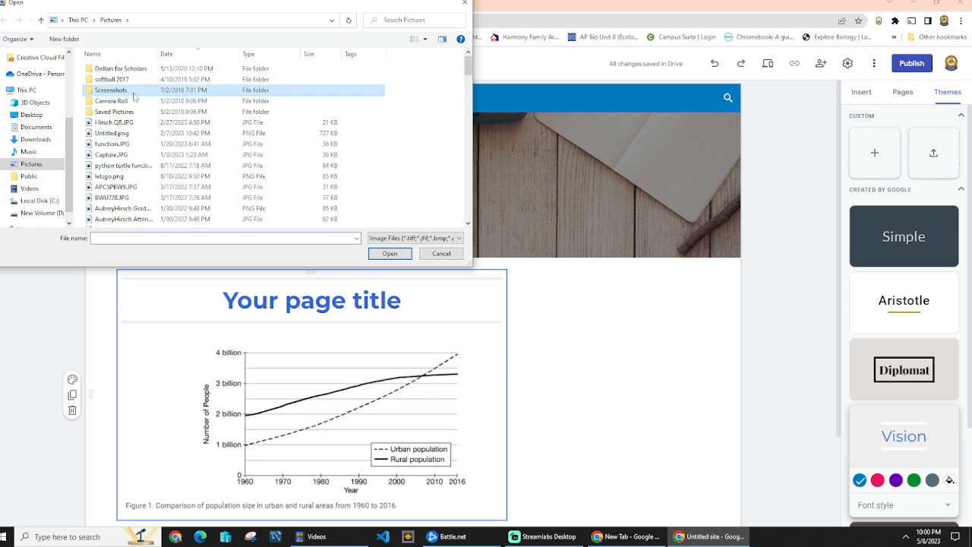
double_click(134, 93)
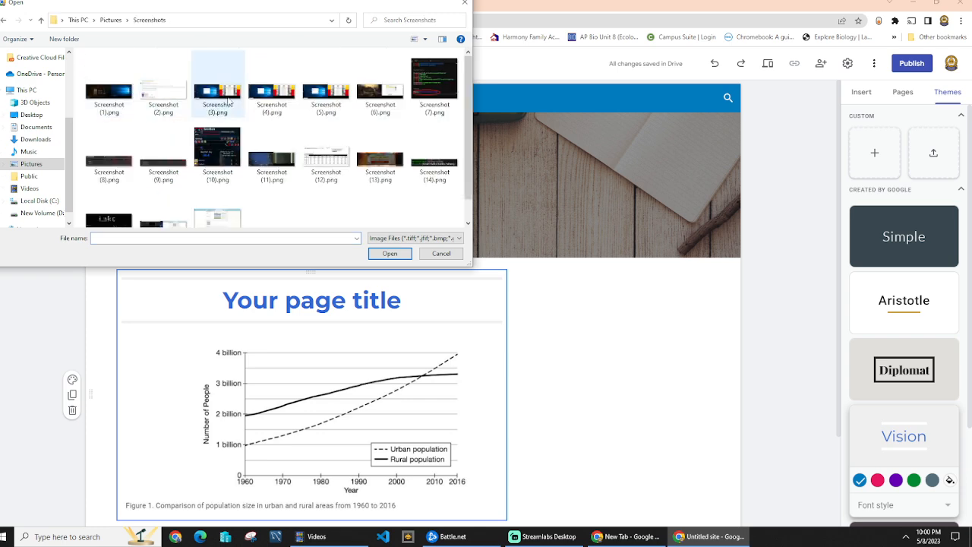
scroll(356, 169, down, 1)
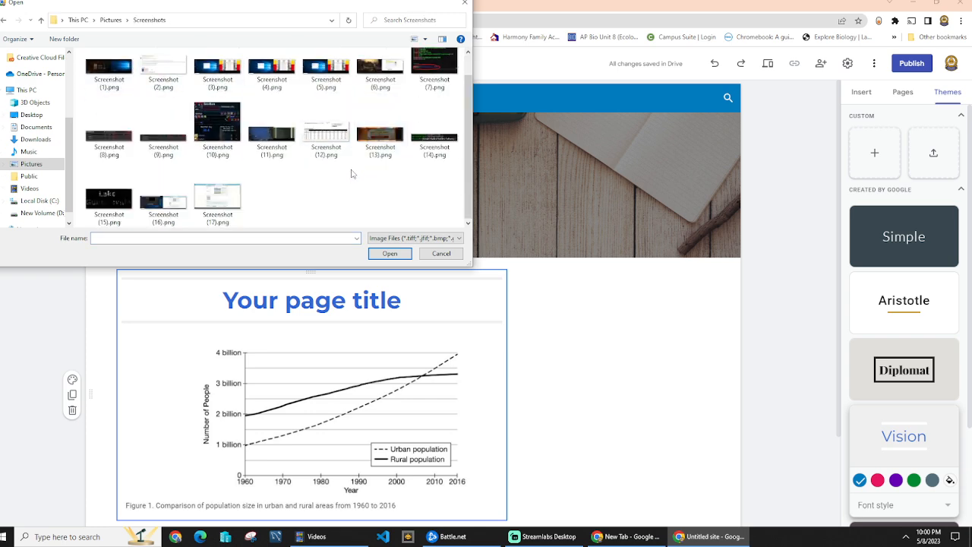
scroll(356, 170, up, 1)
click(443, 255)
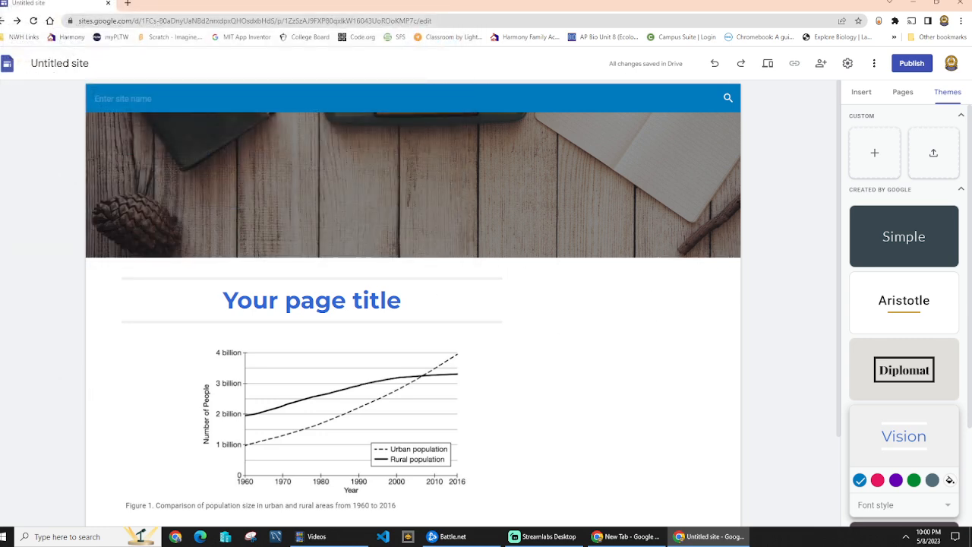
Step: Open the existing Population Ecology site from the recent sites and review its header and Population Properties section
click(11, 67)
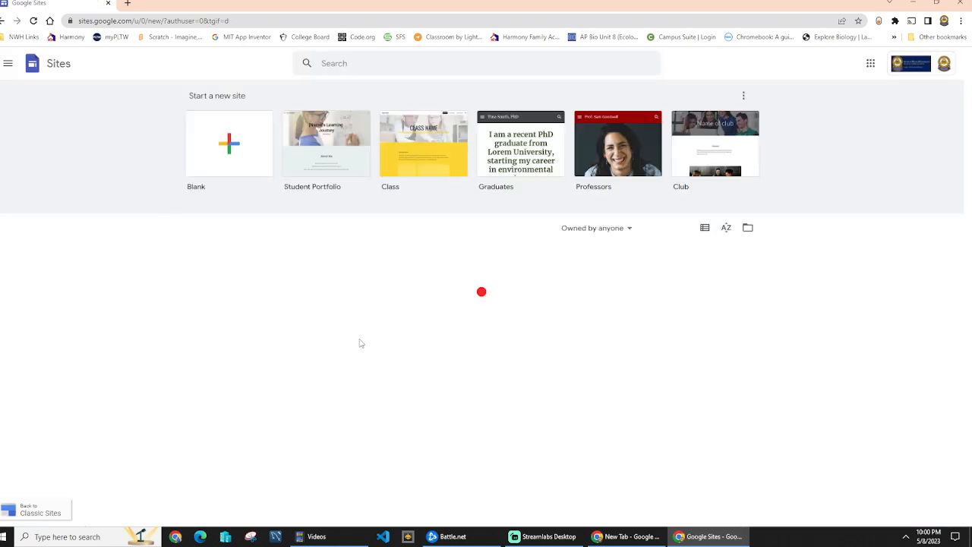
click(364, 349)
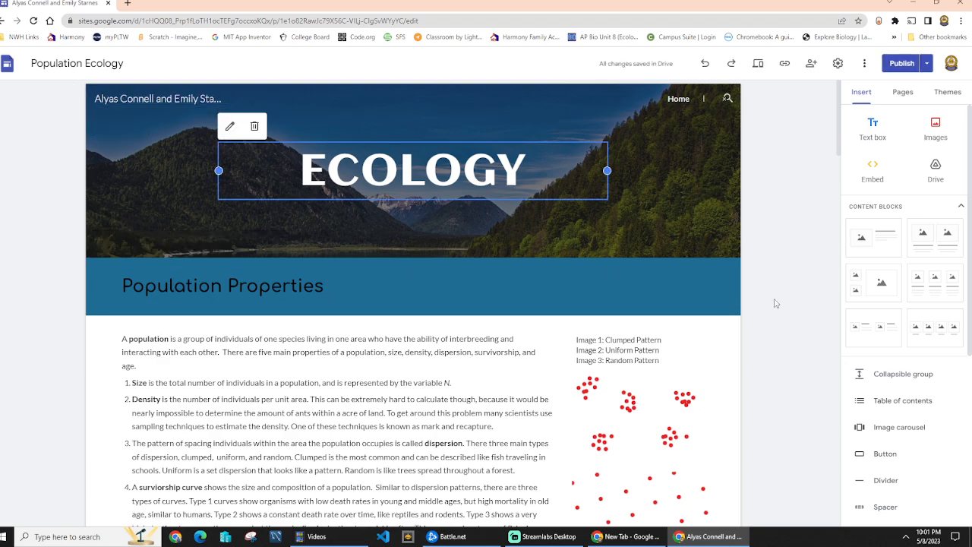
scroll(814, 313, down, 3)
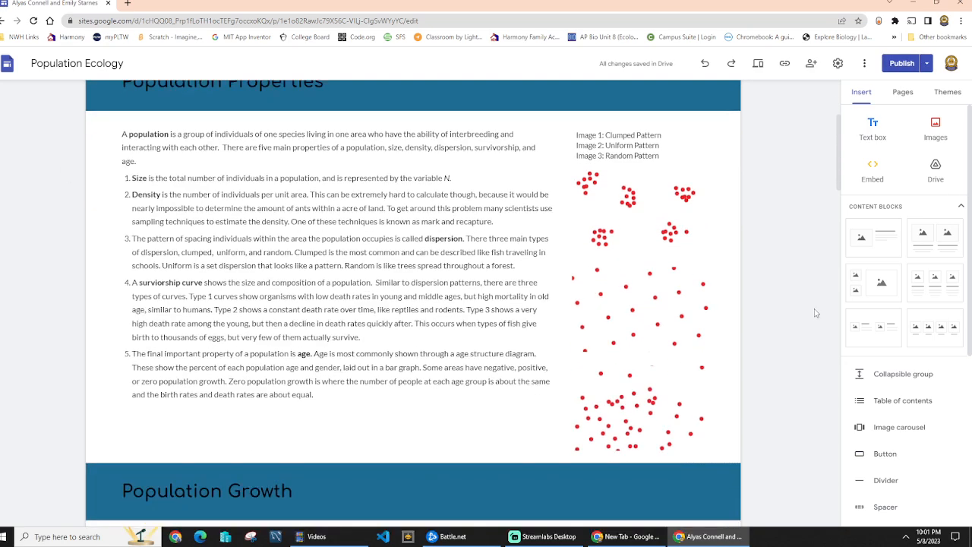
scroll(814, 313, up, 3)
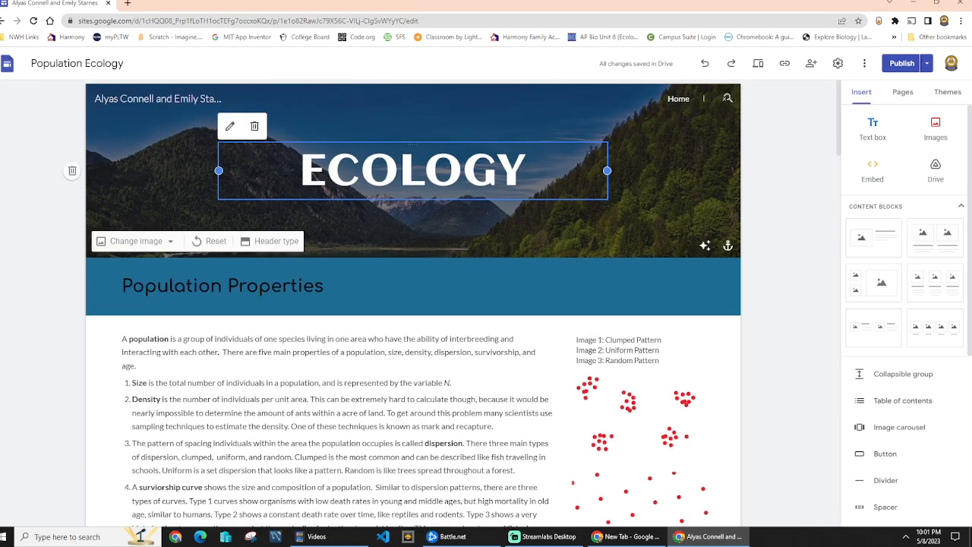
scroll(817, 316, down, 2)
scroll(275, 194, down, 3)
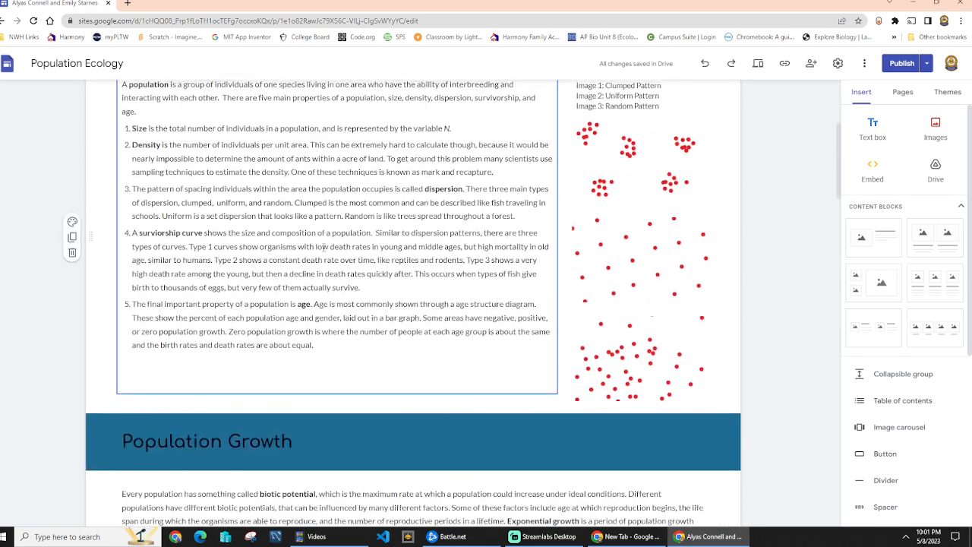
Step: Examine the Population Properties text and dispersion pattern images, the Population Growth graph layout, and the Community Ecology subsections
scroll(165, 238, up, 3)
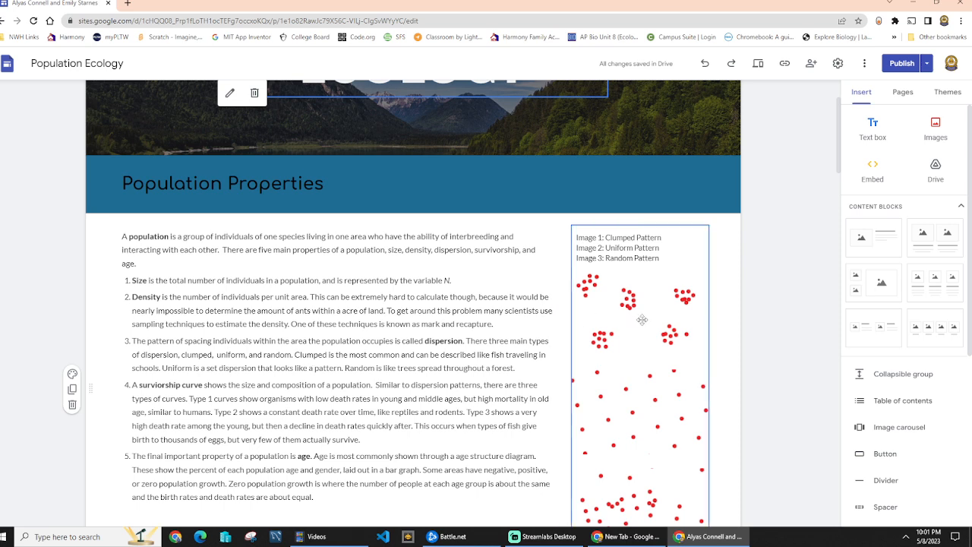
scroll(648, 323, down, 2)
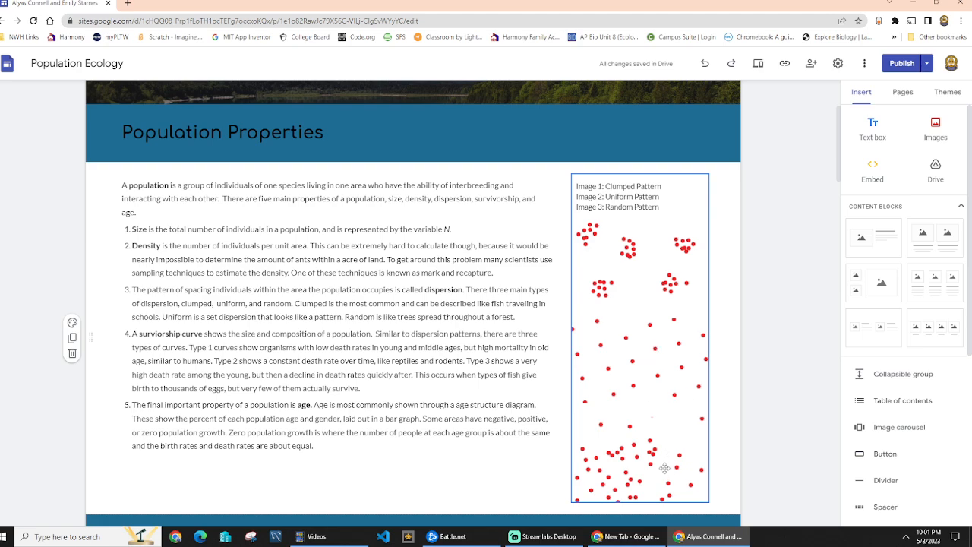
scroll(664, 460, down, 1)
scroll(661, 460, down, 5)
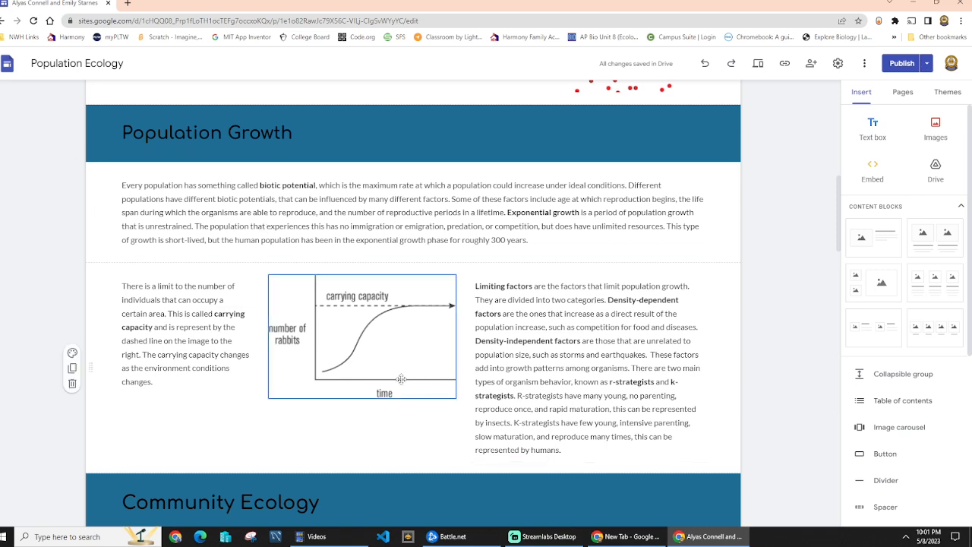
scroll(579, 337, down, 5)
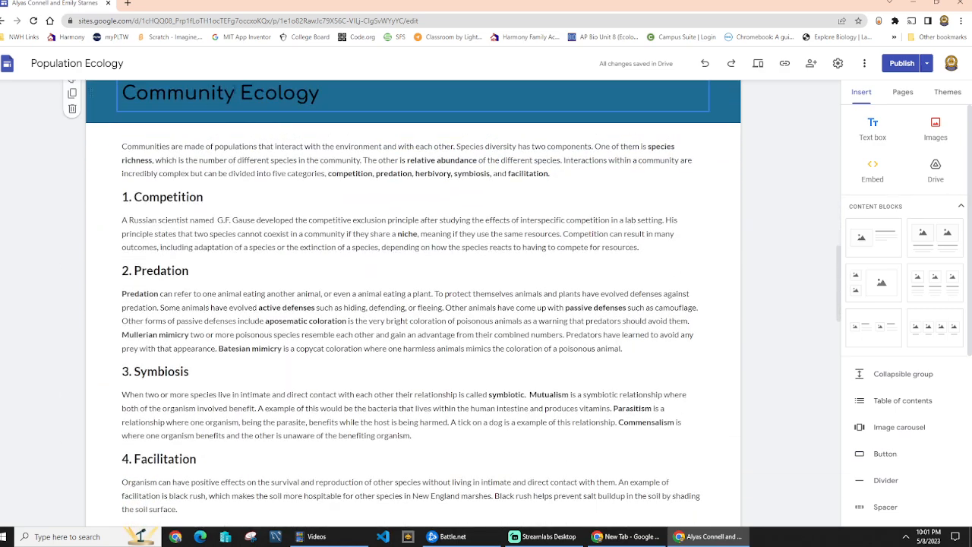
scroll(223, 327, down, 1)
scroll(223, 326, down, 1)
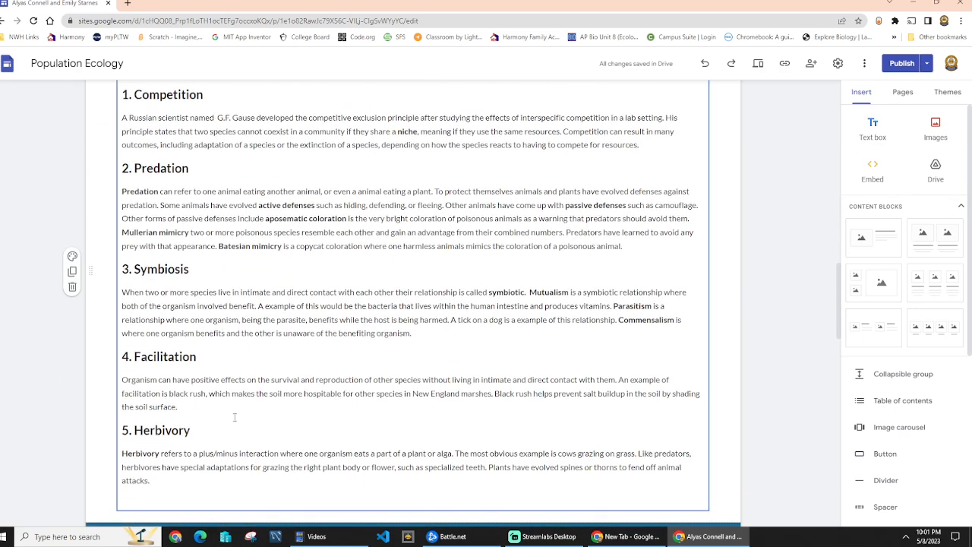
scroll(349, 311, up, 2)
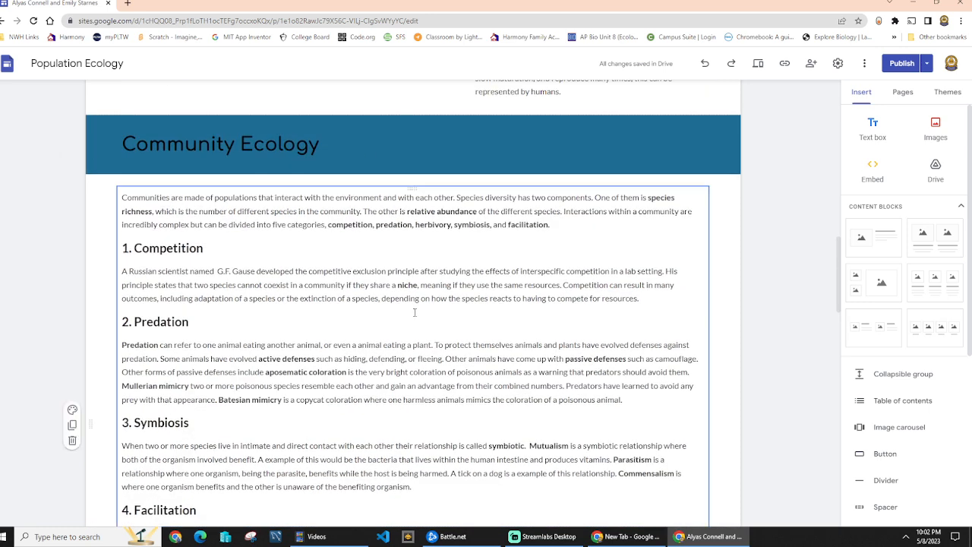
Step: Examine the food pyramid image beside the Energy Flow and the Food Chain text, and the captioned image grid in Biomes
scroll(419, 290, down, 8)
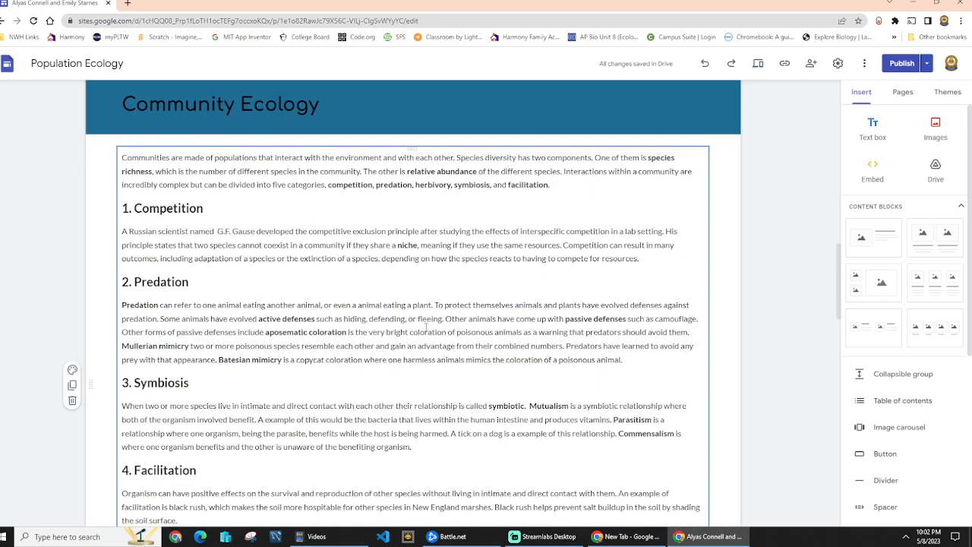
scroll(427, 326, up, 1)
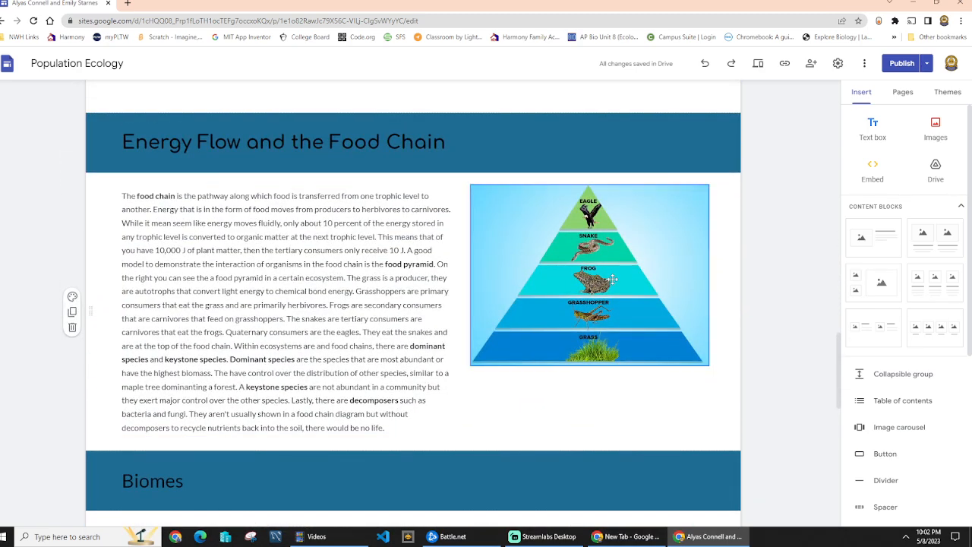
scroll(524, 349, down, 3)
scroll(522, 350, down, 3)
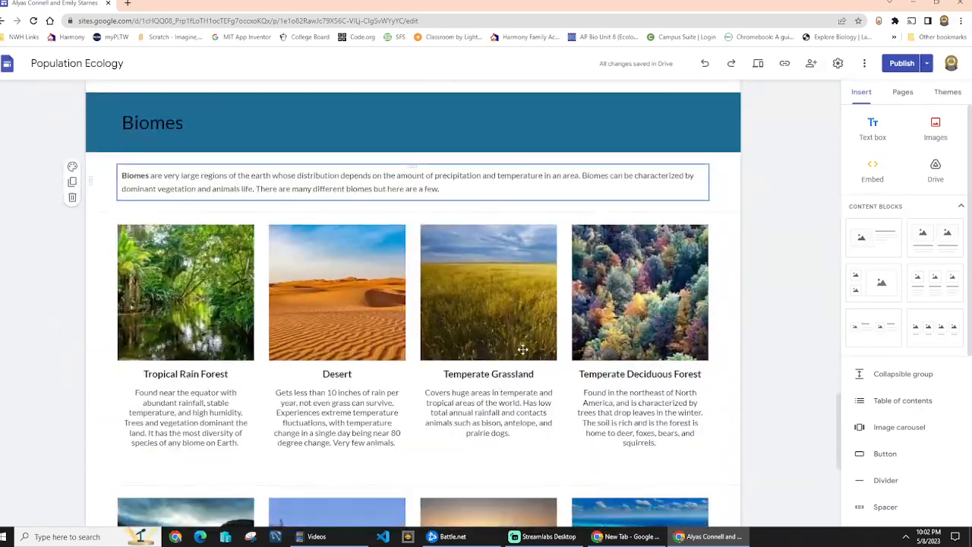
scroll(392, 244, up, 1)
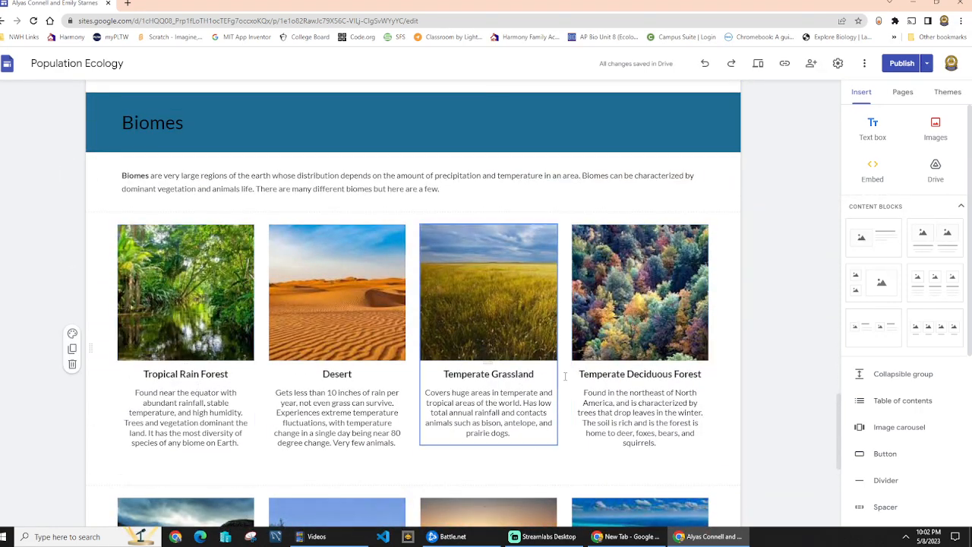
scroll(482, 274, down, 3)
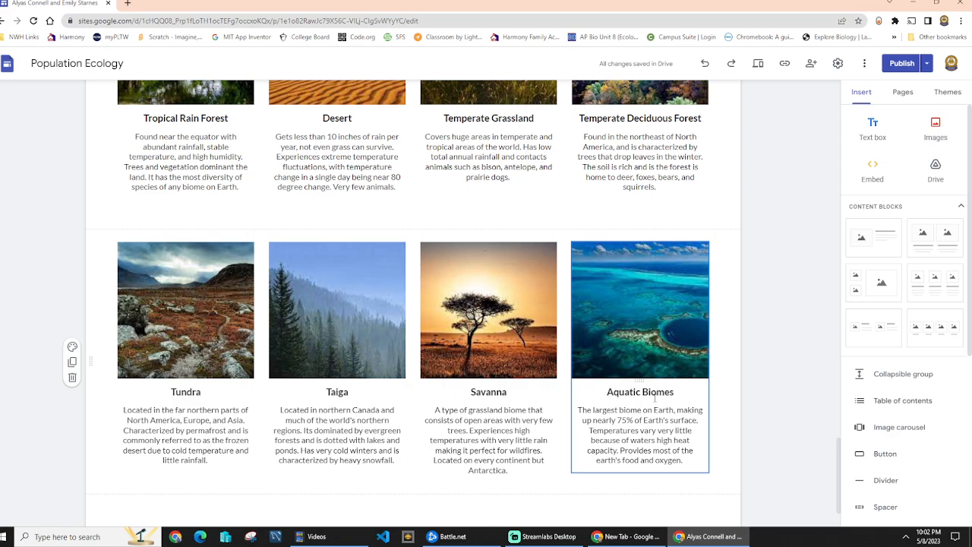
Step: Return to the ECOLOGY header and re-read the Population Properties list beside its dispersion pattern images
scroll(507, 375, up, 20)
scroll(508, 375, up, 10)
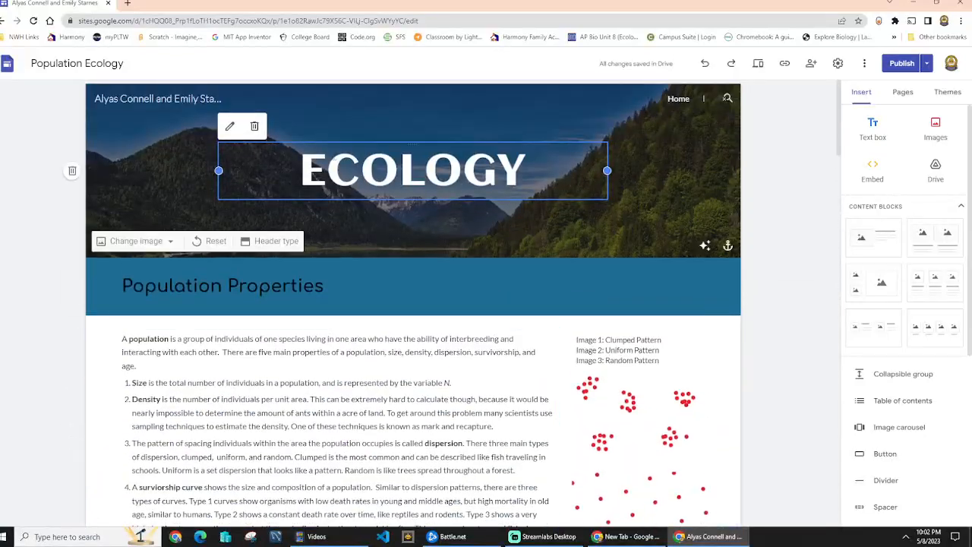
scroll(509, 375, down, 7)
scroll(521, 389, up, 5)
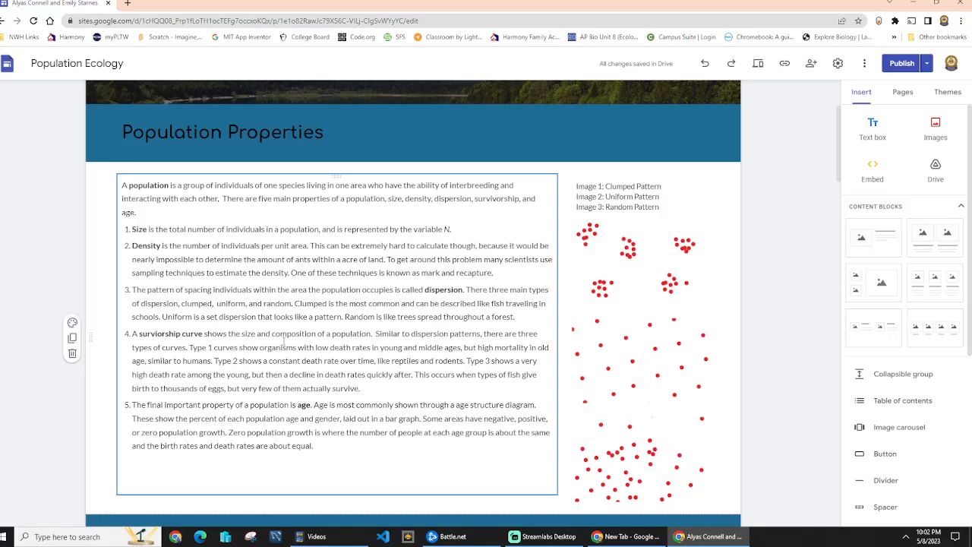
scroll(339, 146, up, 2)
scroll(340, 146, down, 2)
scroll(368, 316, down, 3)
scroll(456, 312, up, 3)
scroll(426, 304, up, 1)
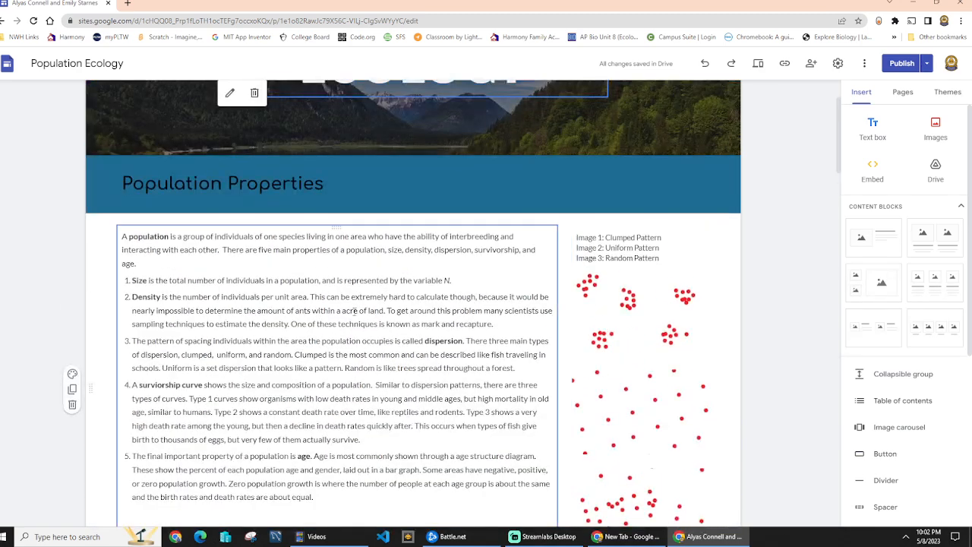
scroll(327, 322, down, 1)
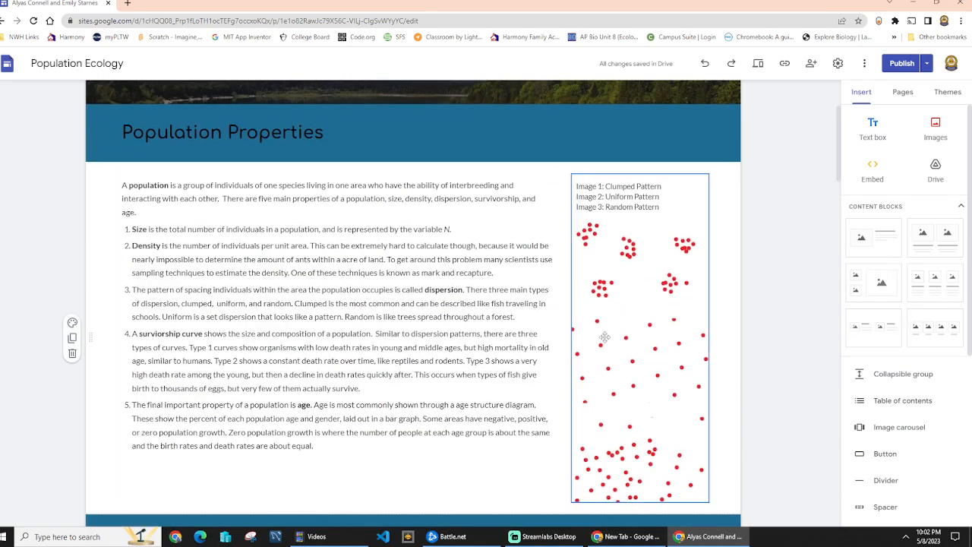
Step: Review how text and images are arranged from Population Growth down to the empty footer area of the page
scroll(558, 321, down, 5)
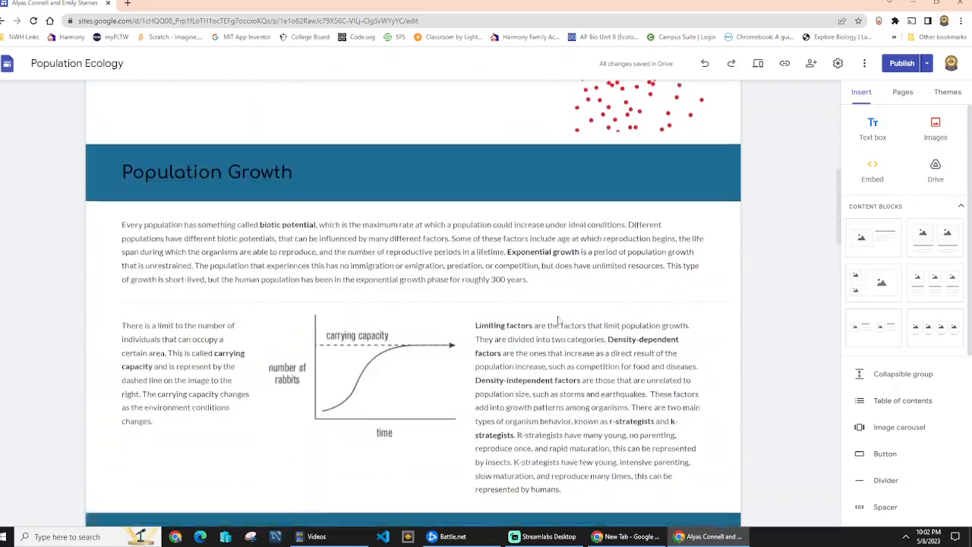
scroll(558, 320, up, 4)
scroll(555, 319, down, 15)
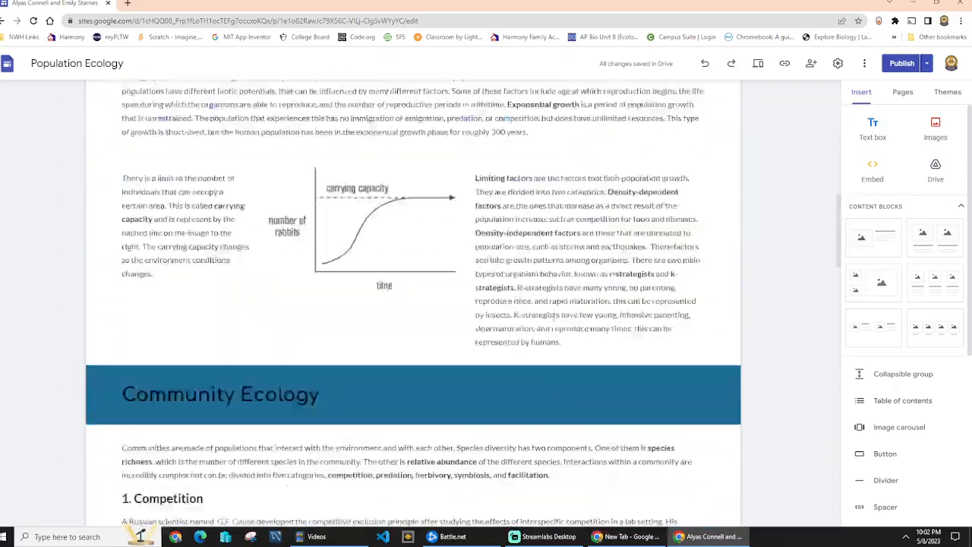
scroll(553, 318, down, 15)
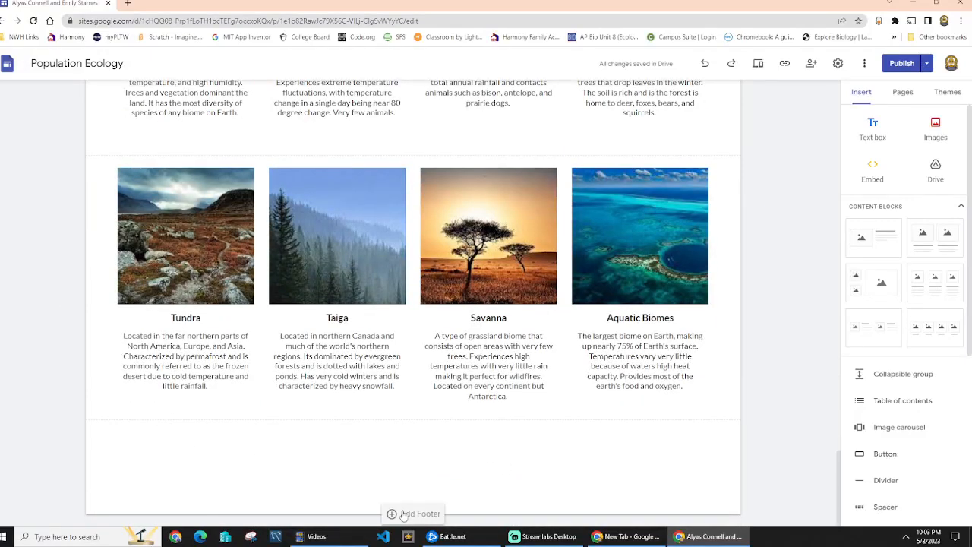
scroll(455, 441, up, 10)
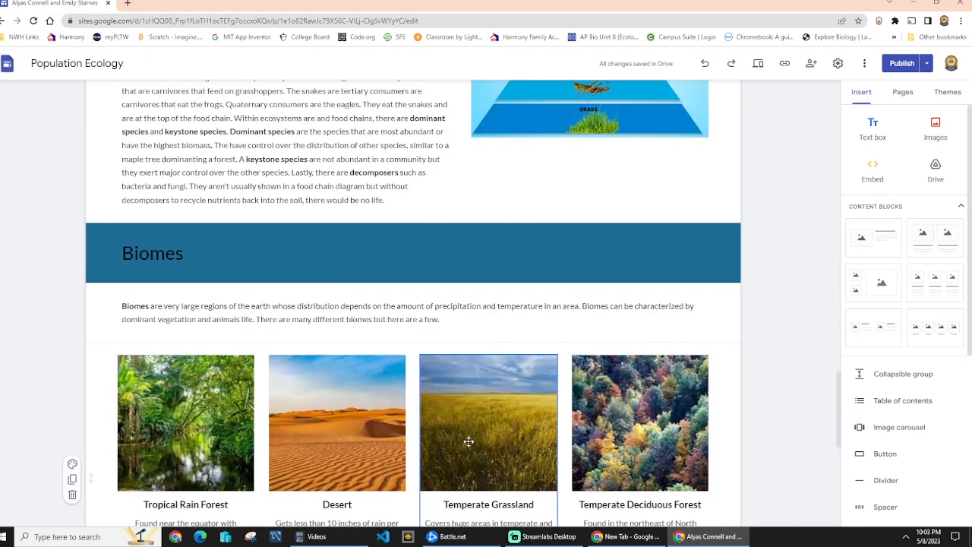
scroll(433, 432, up, 10)
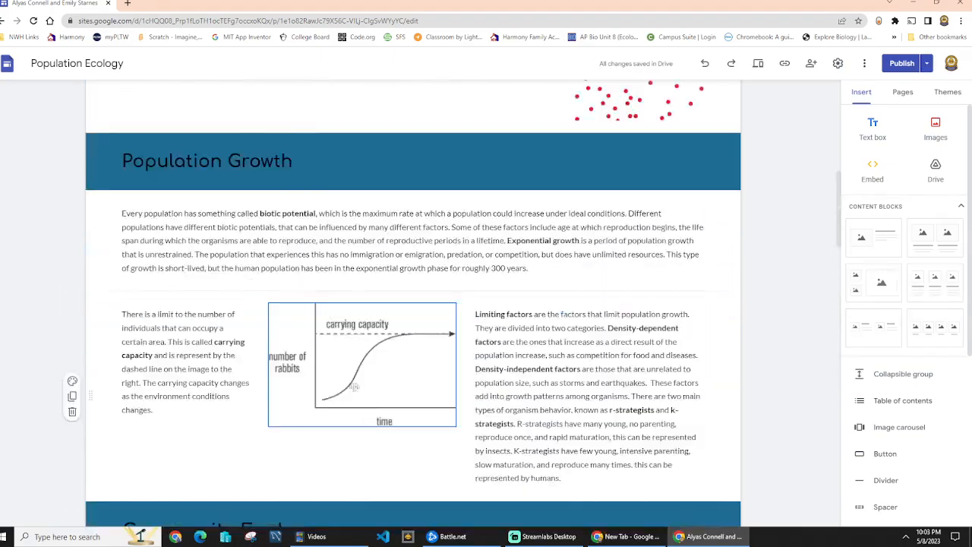
scroll(442, 182, up, 3)
scroll(425, 365, down, 10)
scroll(444, 379, down, 15)
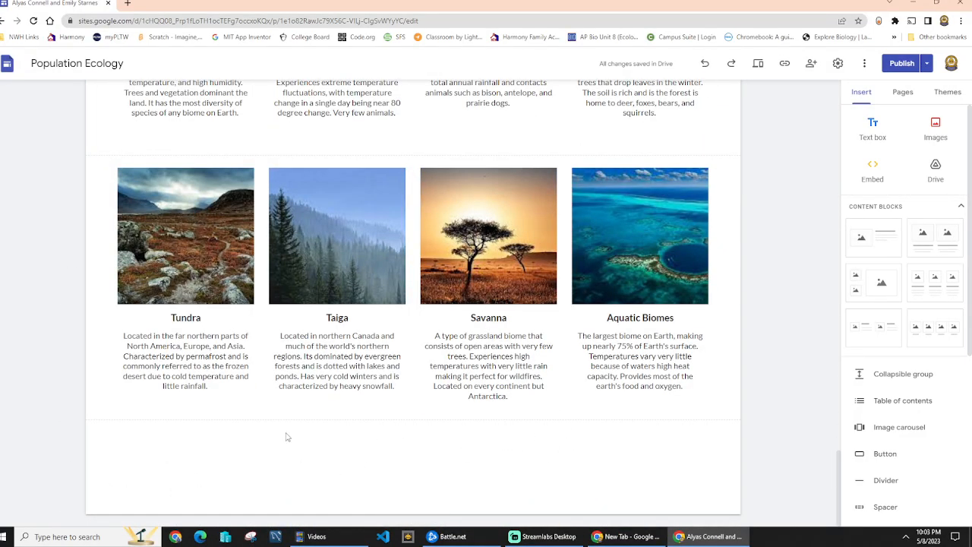
Step: Inspect both rows of biome pictures with their headings and descriptions in the Biomes section
scroll(297, 437, up, 6)
scroll(169, 121, down, 2)
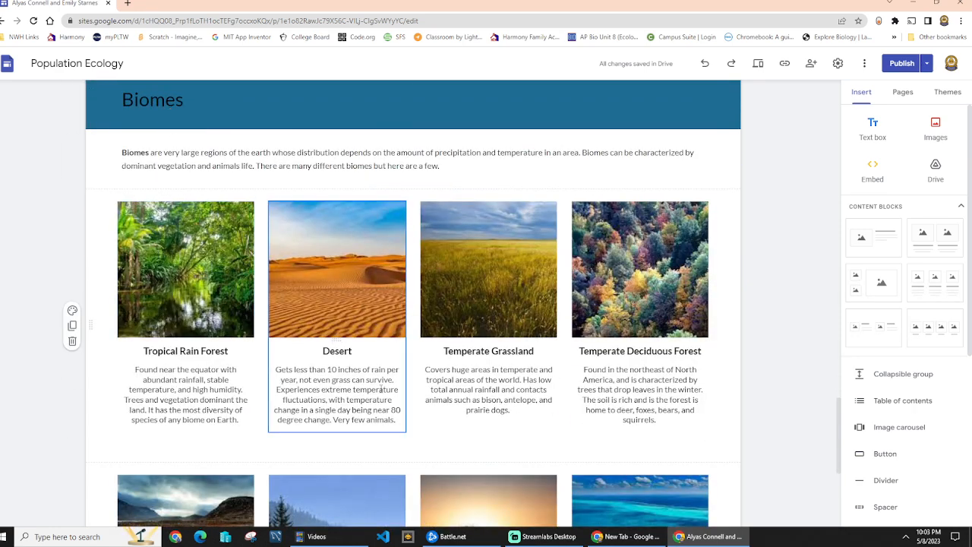
scroll(398, 404, down, 3)
scroll(398, 404, down, 1)
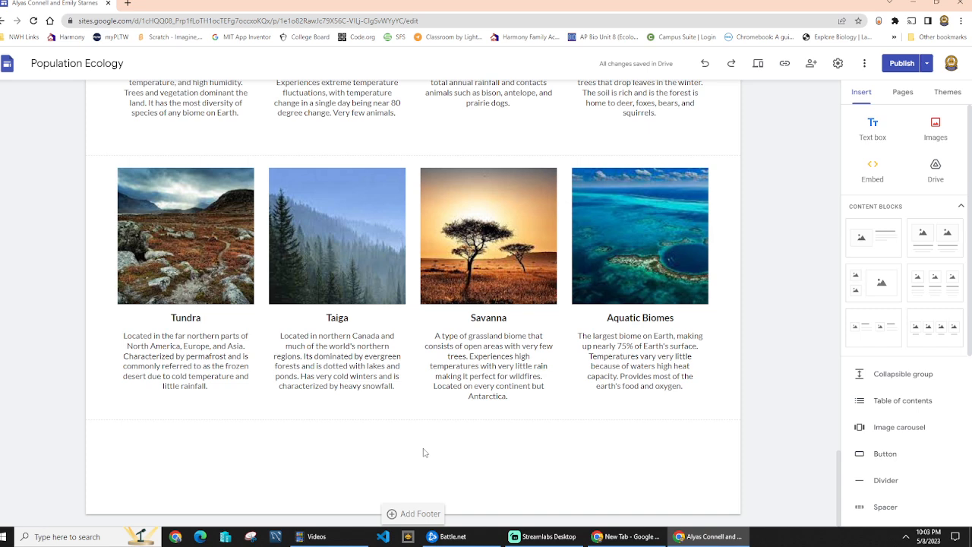
scroll(410, 228, up, 4)
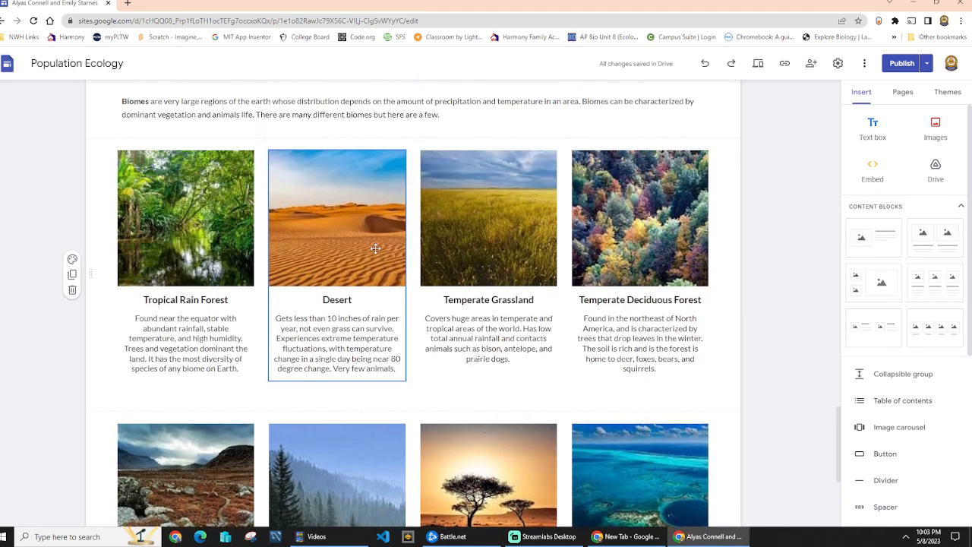
scroll(440, 304, down, 3)
scroll(443, 306, up, 3)
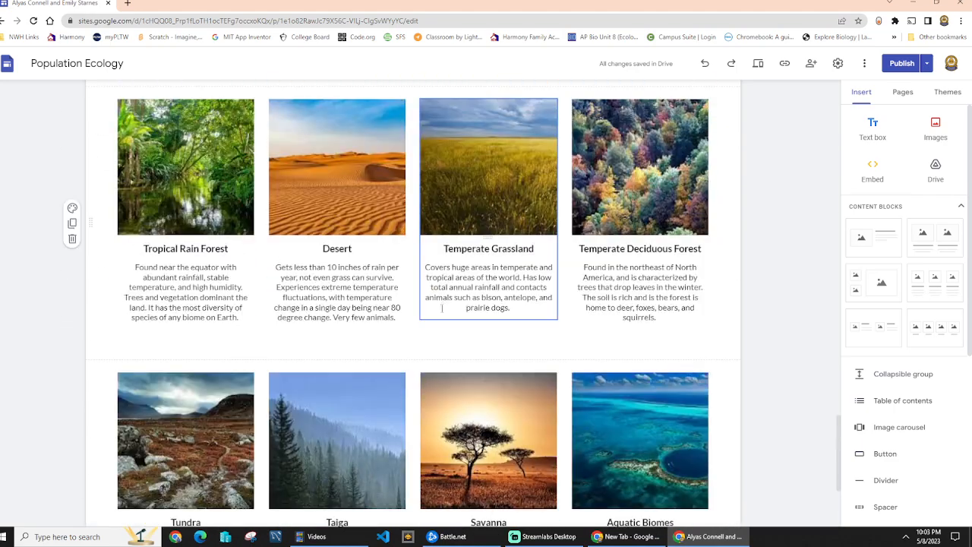
Step: Look over the Population Growth section and the rest of the page once more, ending at the ECOLOGY header
scroll(442, 306, up, 10)
scroll(402, 326, up, 15)
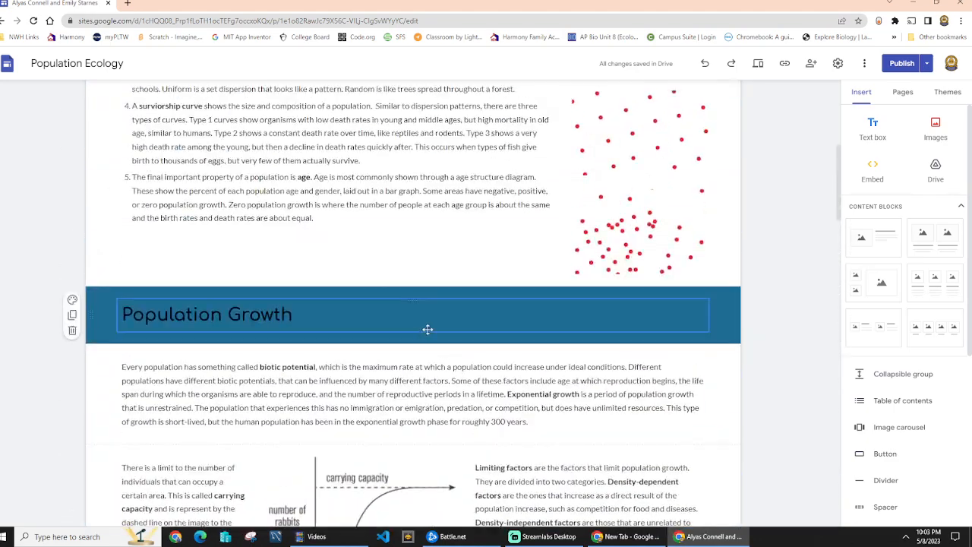
scroll(428, 329, down, 3)
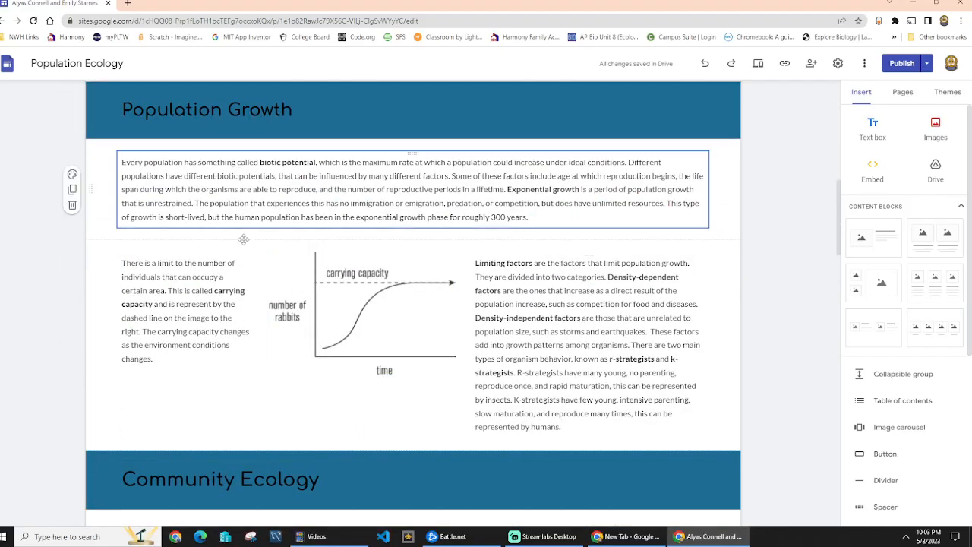
scroll(561, 395, down, 7)
scroll(592, 408, down, 15)
scroll(577, 407, up, 3)
scroll(577, 407, up, 20)
scroll(562, 403, up, 6)
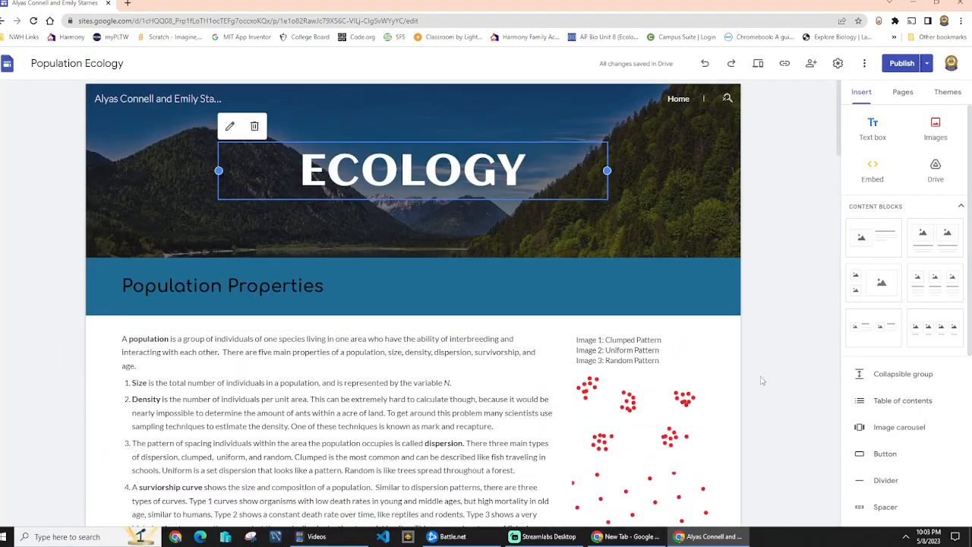